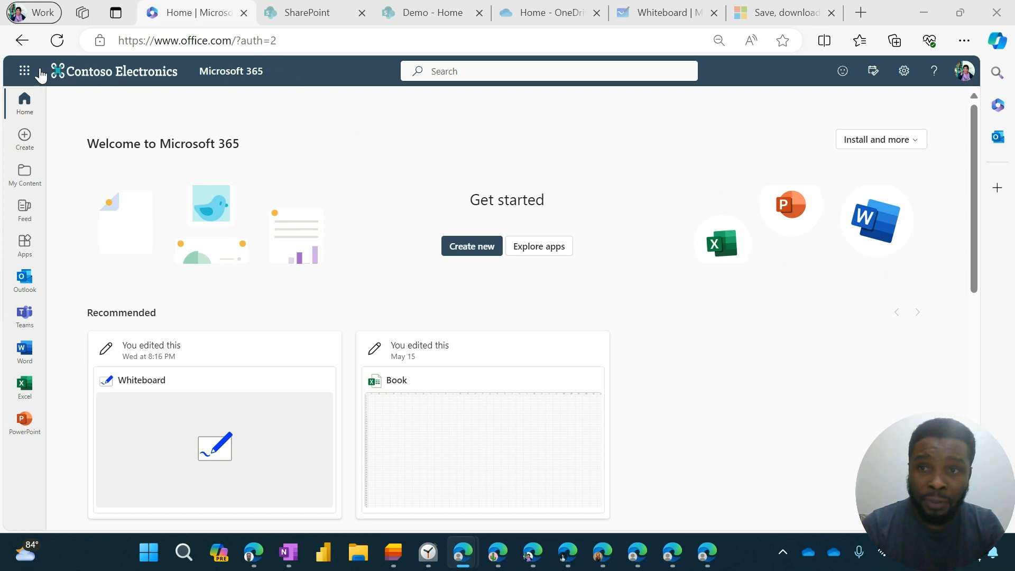
Go to SharePoint and open the home page of the Demo team site.
click(24, 72)
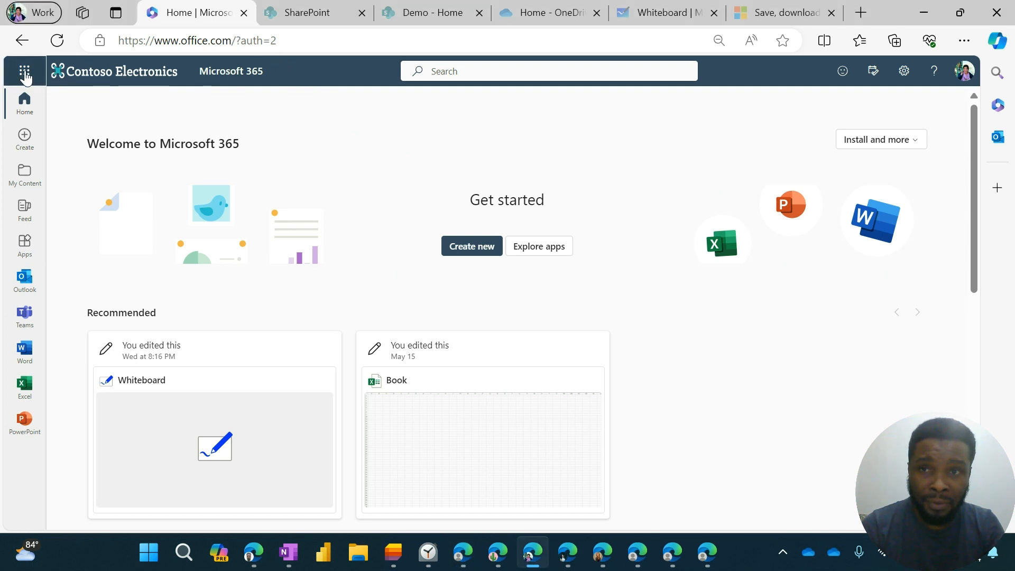
click(24, 73)
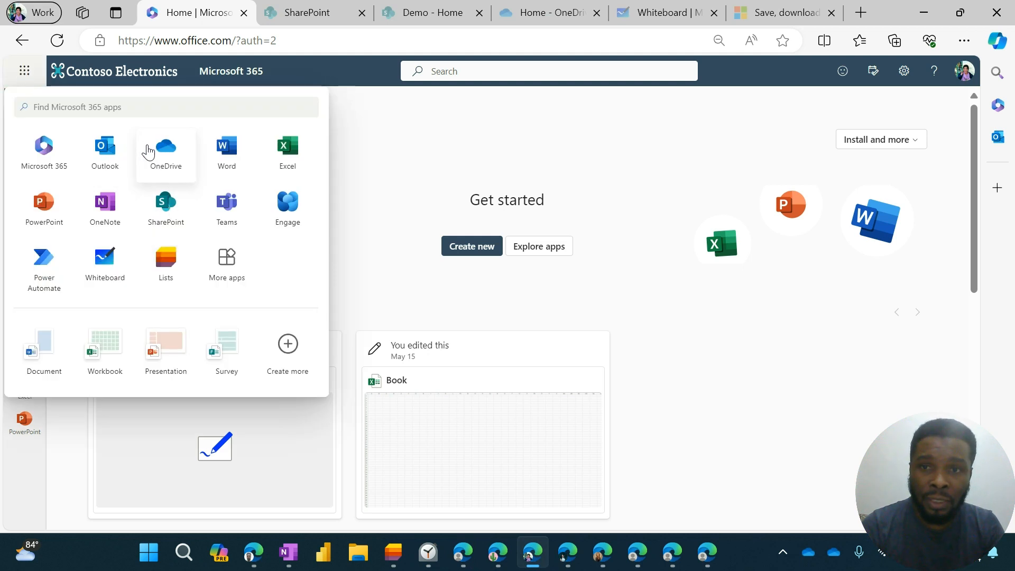
click(310, 17)
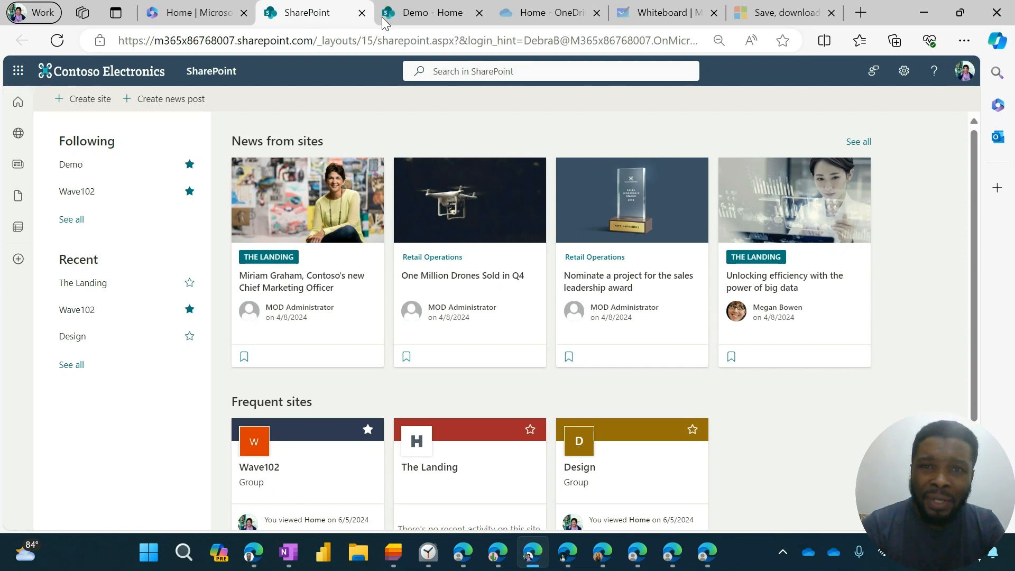
click(407, 20)
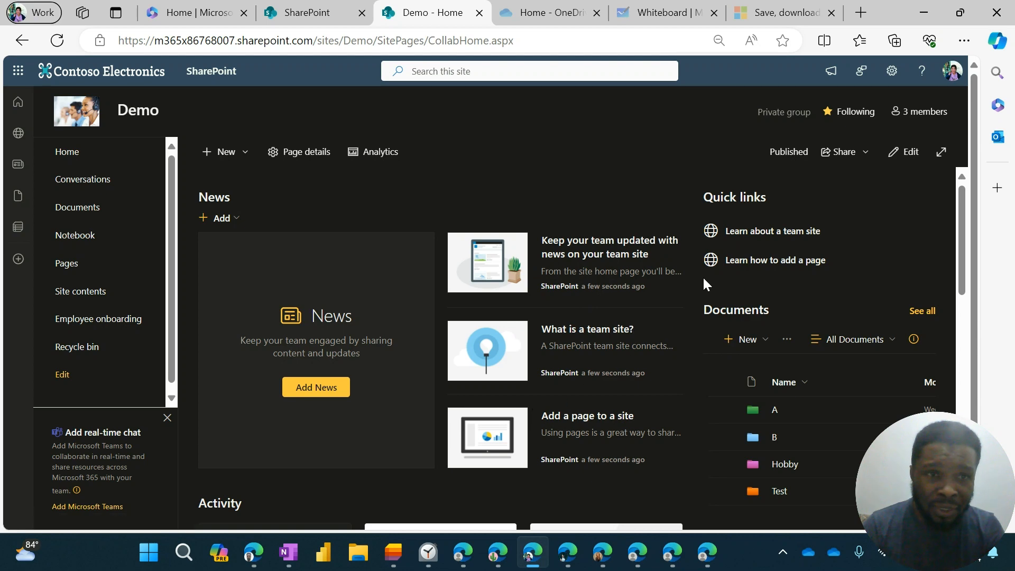
Review the Demo site's group members and their roles to check who owns the site.
click(919, 114)
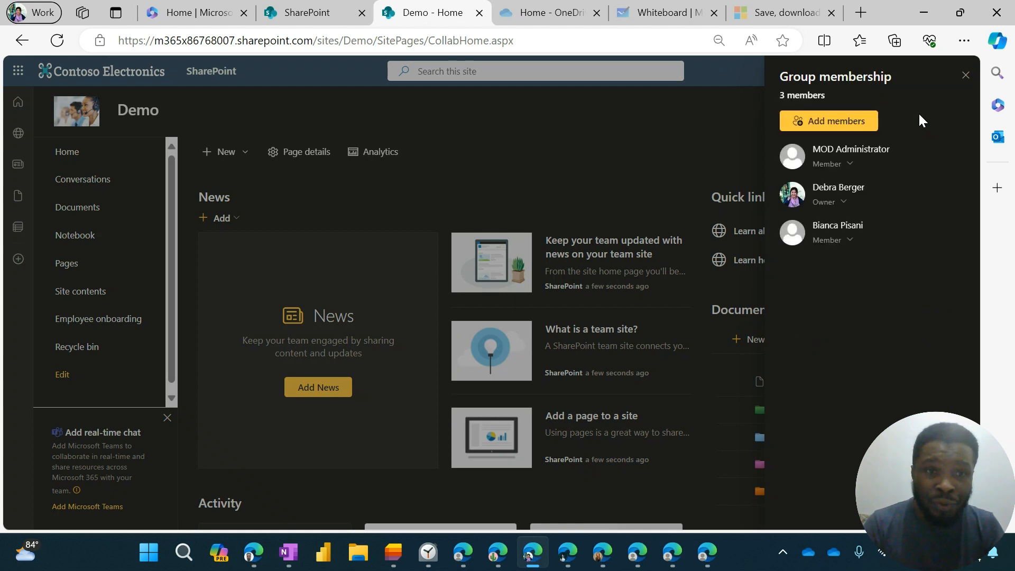
click(857, 193)
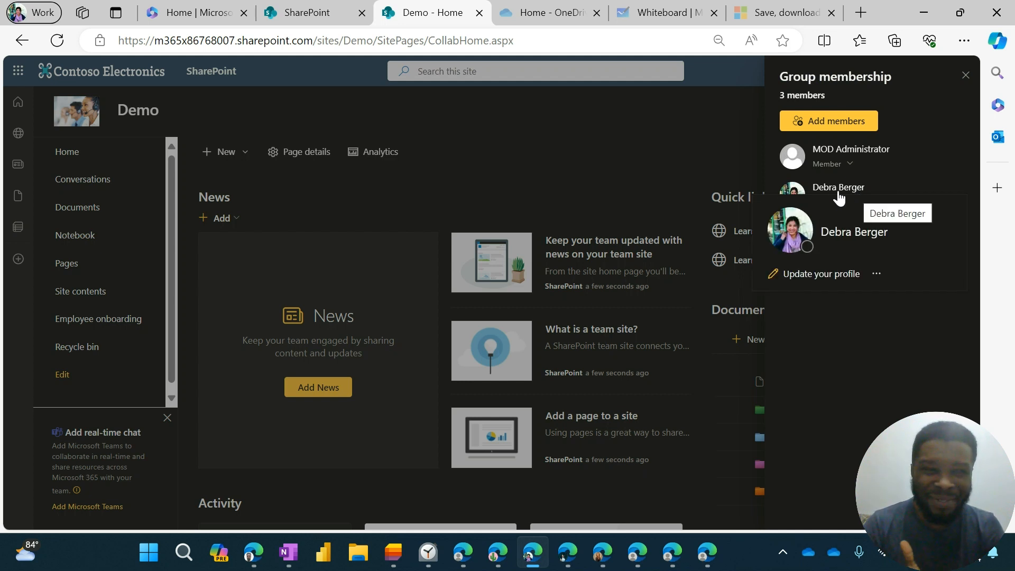
click(652, 150)
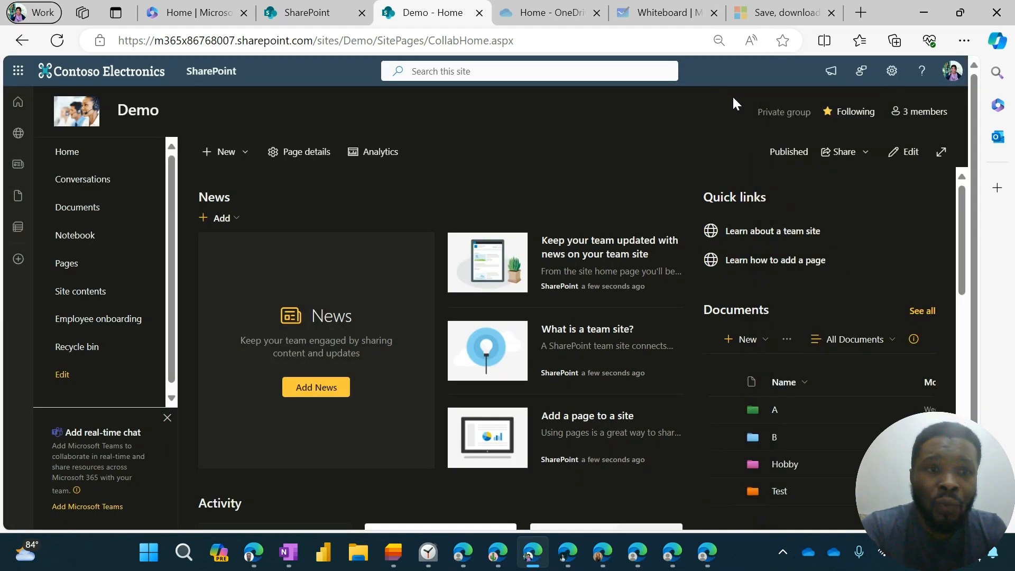
Open the full site settings of the Demo site and start saving the site as a template.
click(892, 74)
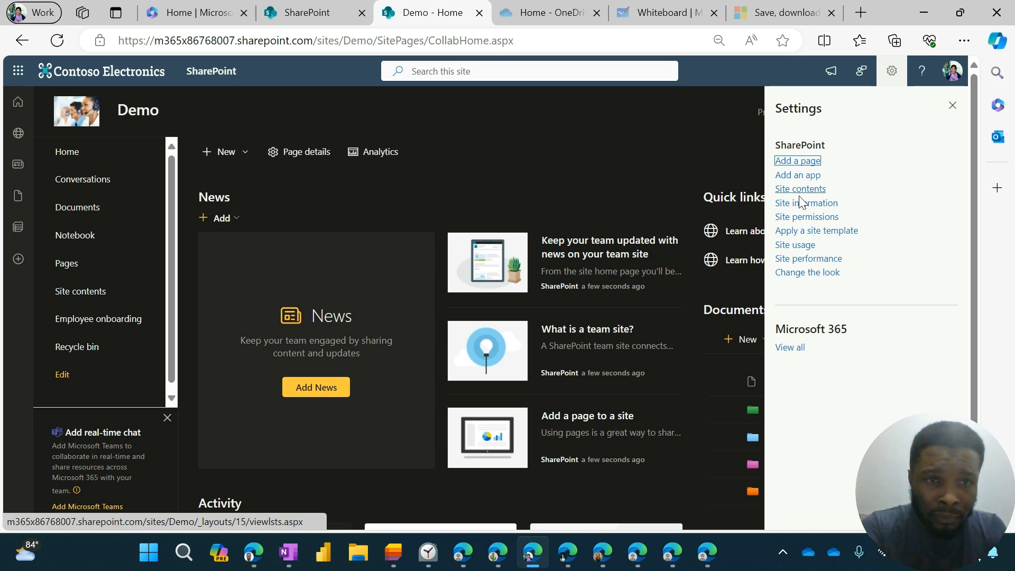
click(798, 205)
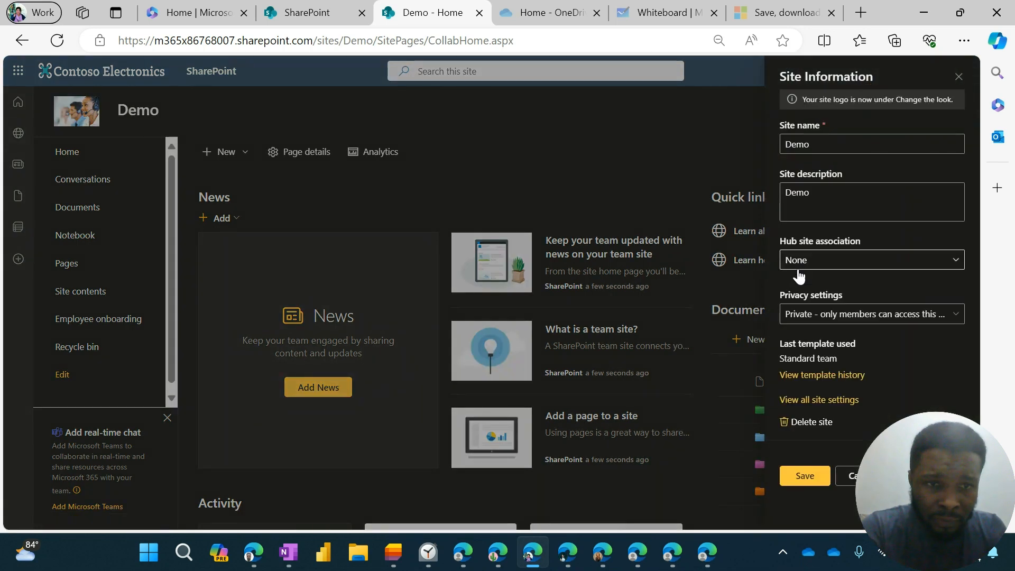
click(798, 400)
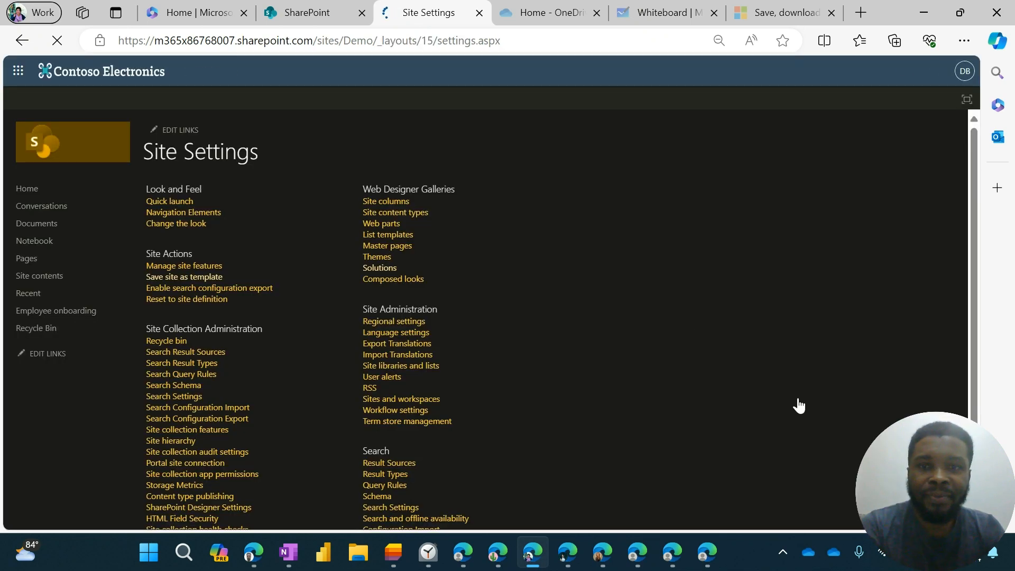
click(180, 284)
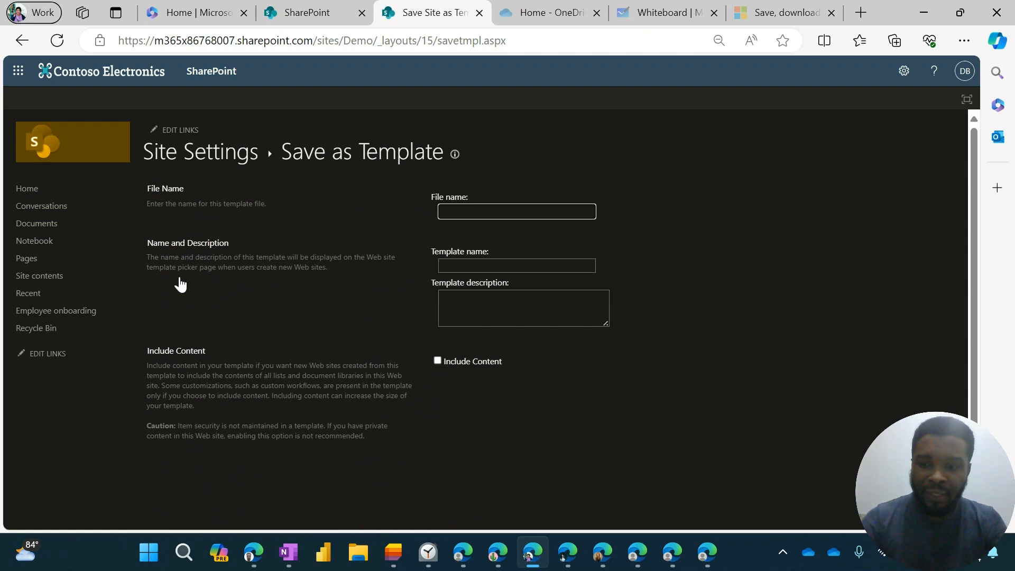
Save the site as a template with the file name and template name Test, including its content.
text(Test)
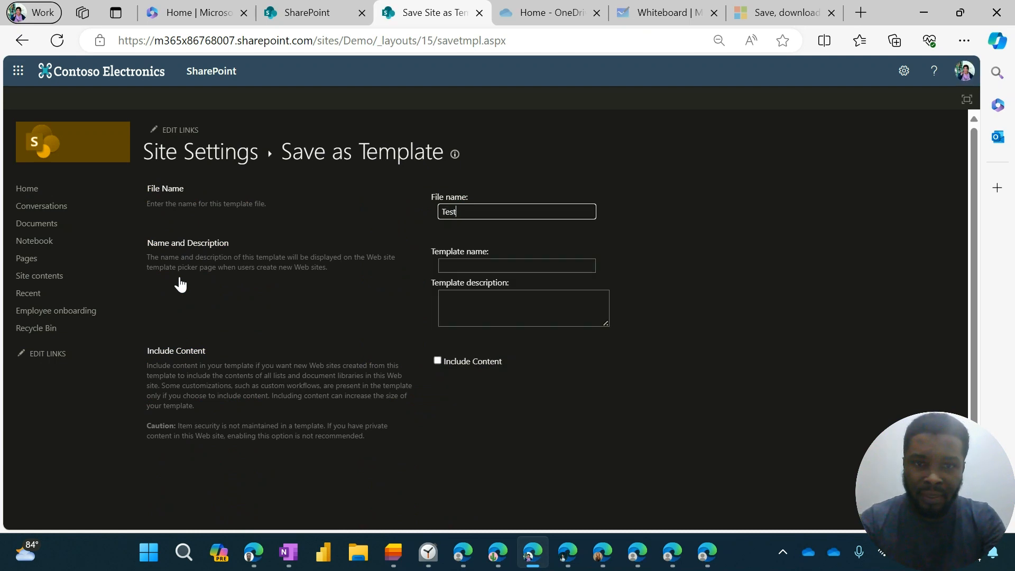
key(Tab)
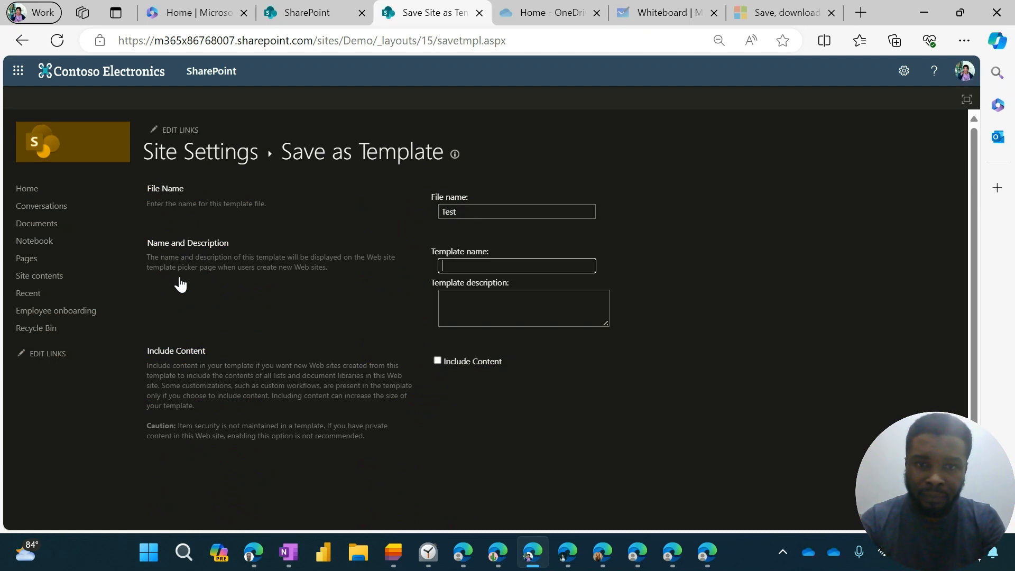
text(Test)
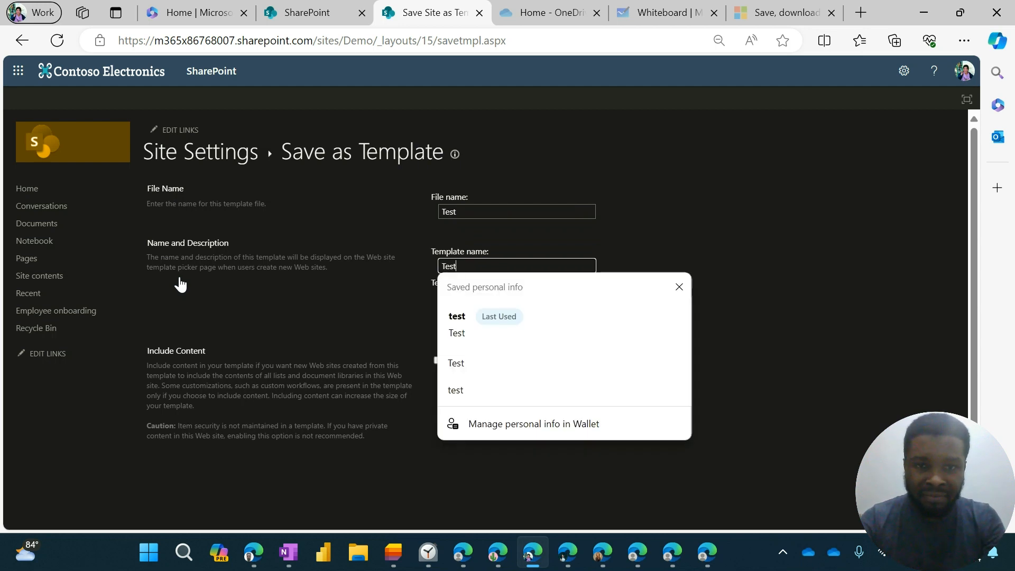
key(Tab)
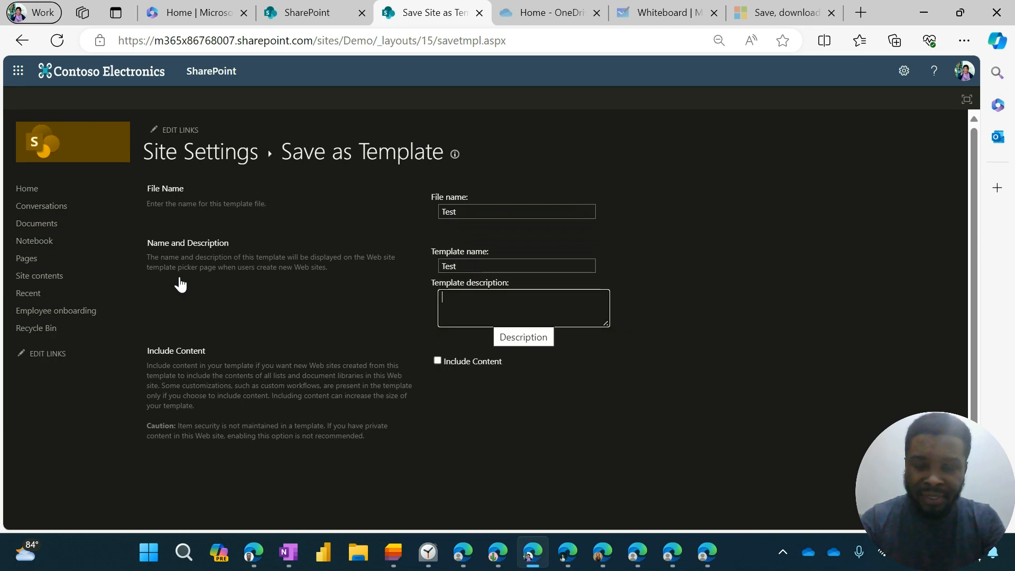
key(Tab)
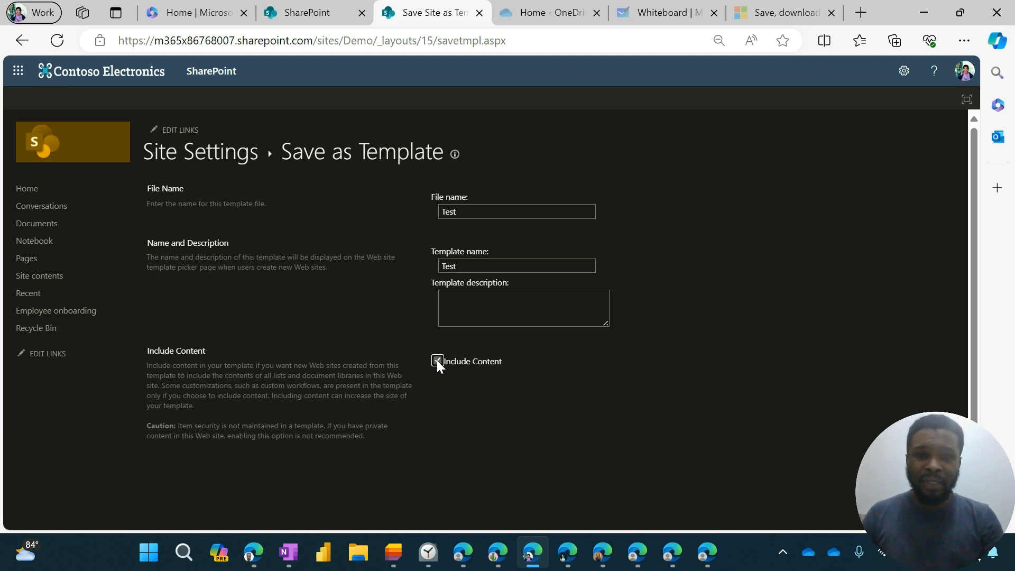
scroll(512, 358, down, 1)
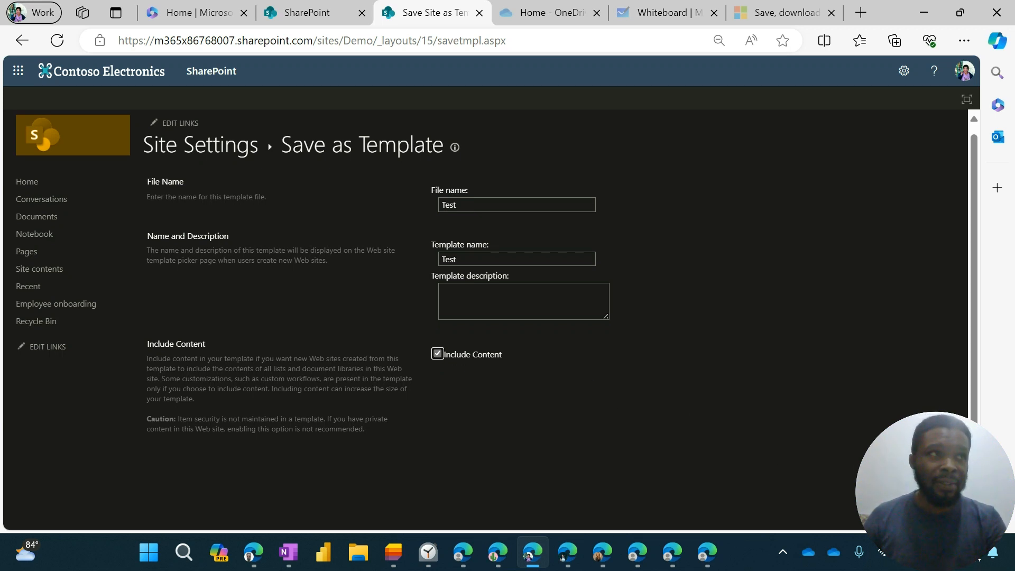
click(884, 465)
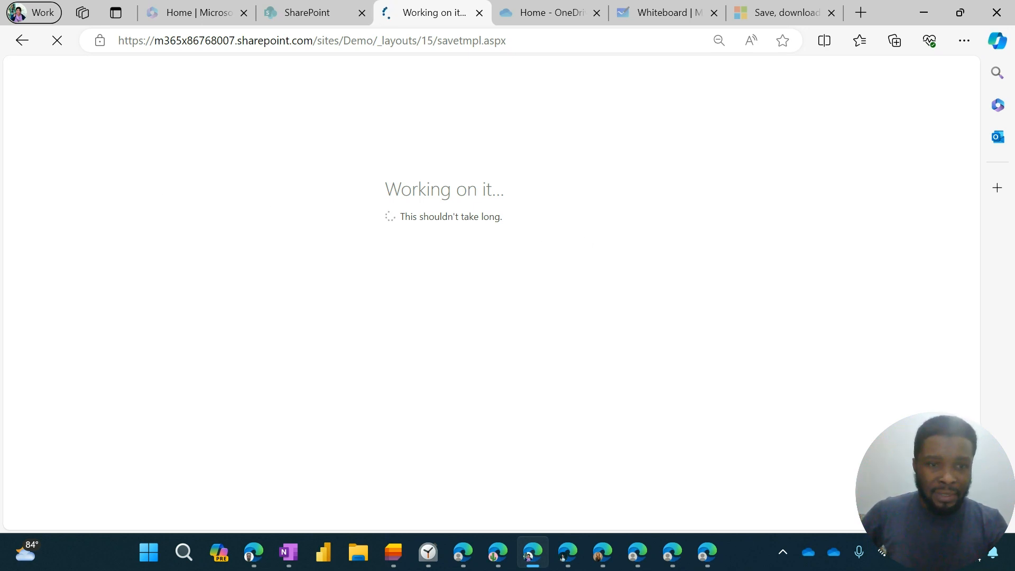
key(alt+Tab)
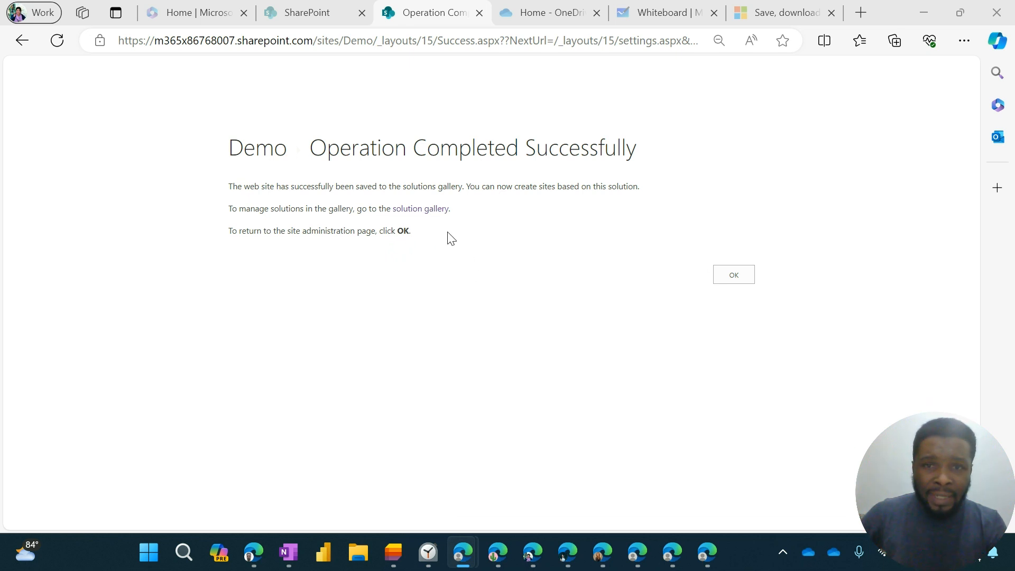
Download the Test solution from the solution gallery and return to the Demo site's home page.
click(418, 211)
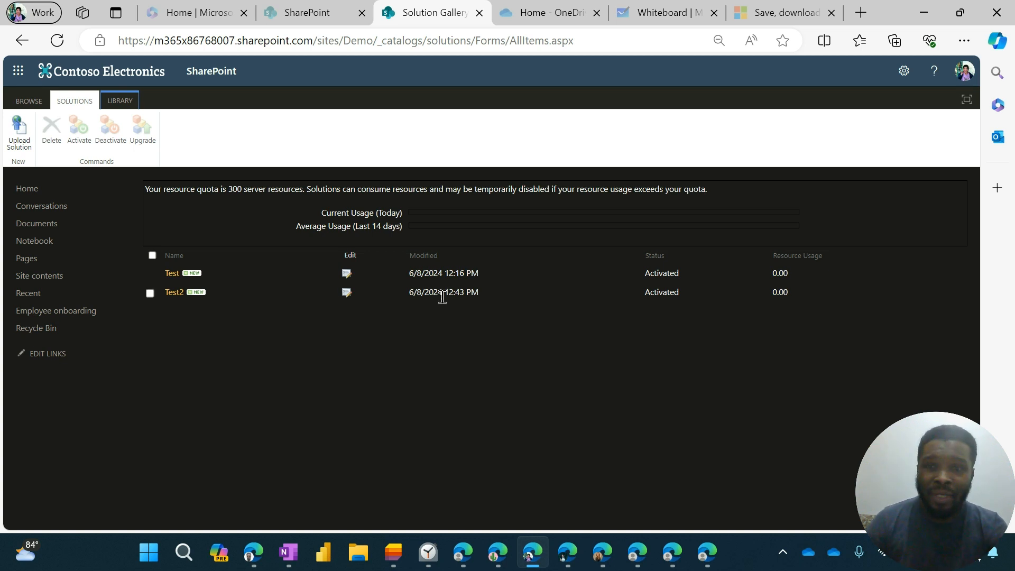
click(172, 275)
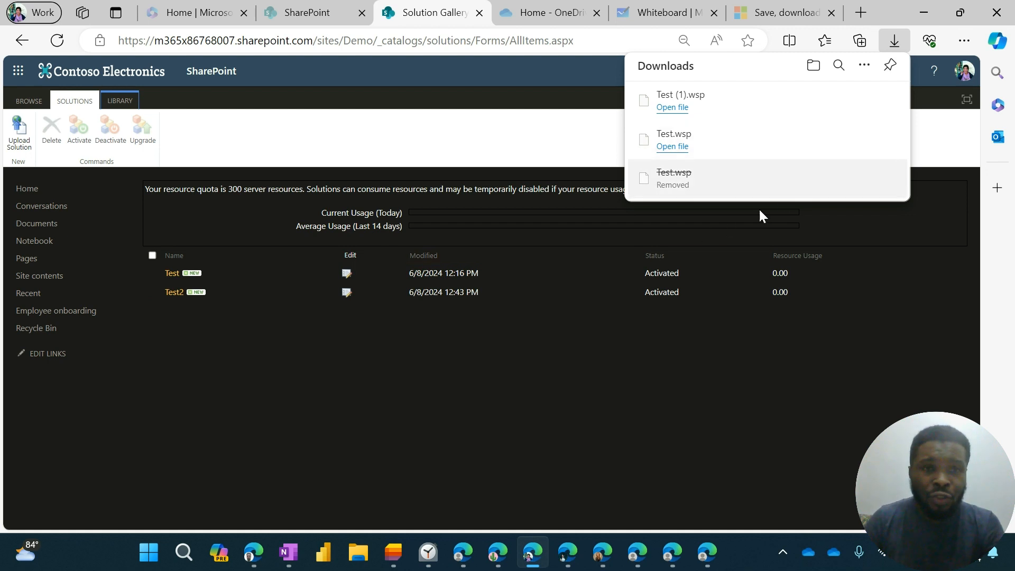
click(520, 365)
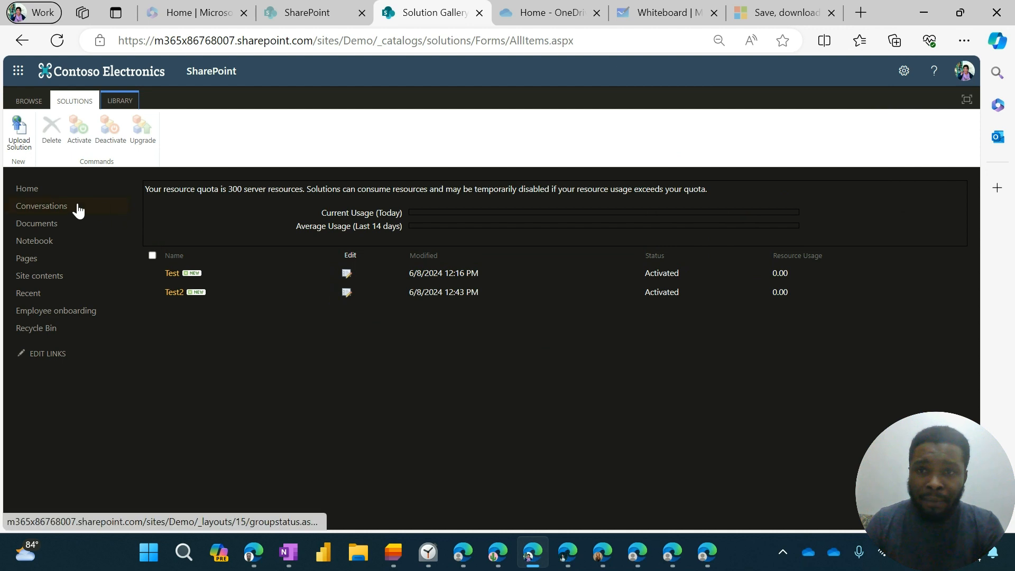
click(24, 188)
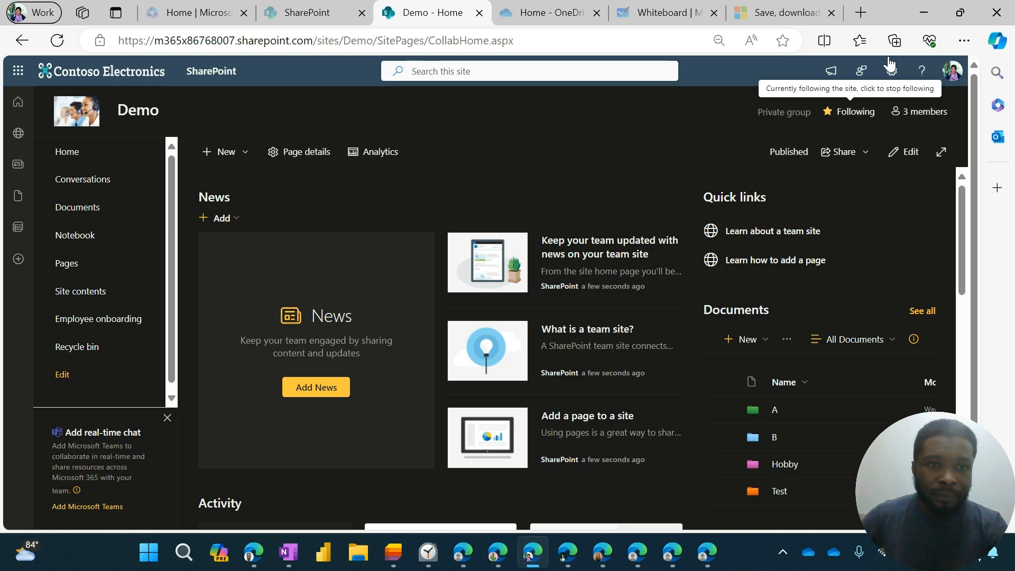
Switch to the SharePoint admin center and start a new site with More templates to reach the Create Site Collection form.
click(924, 10)
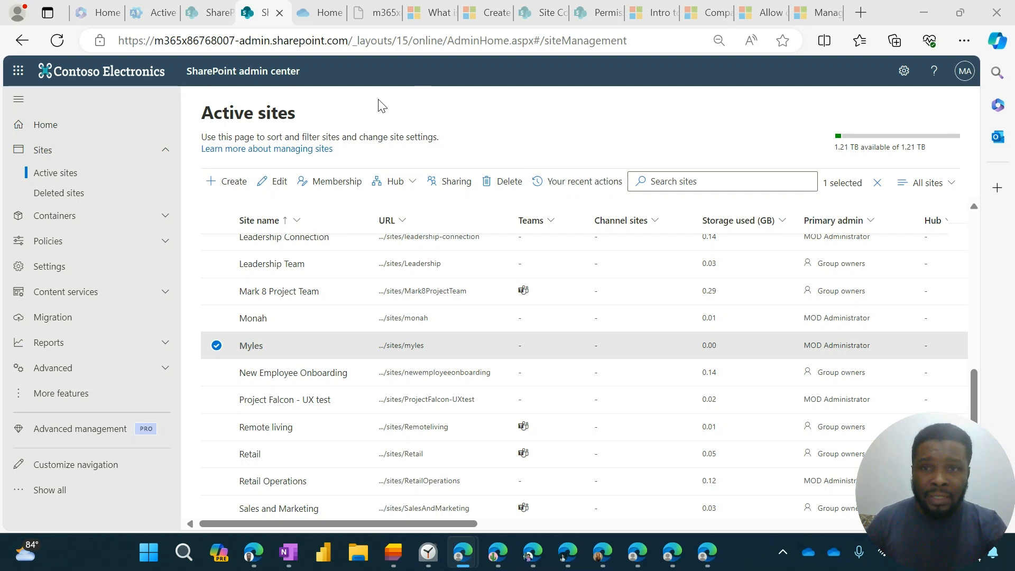
click(239, 185)
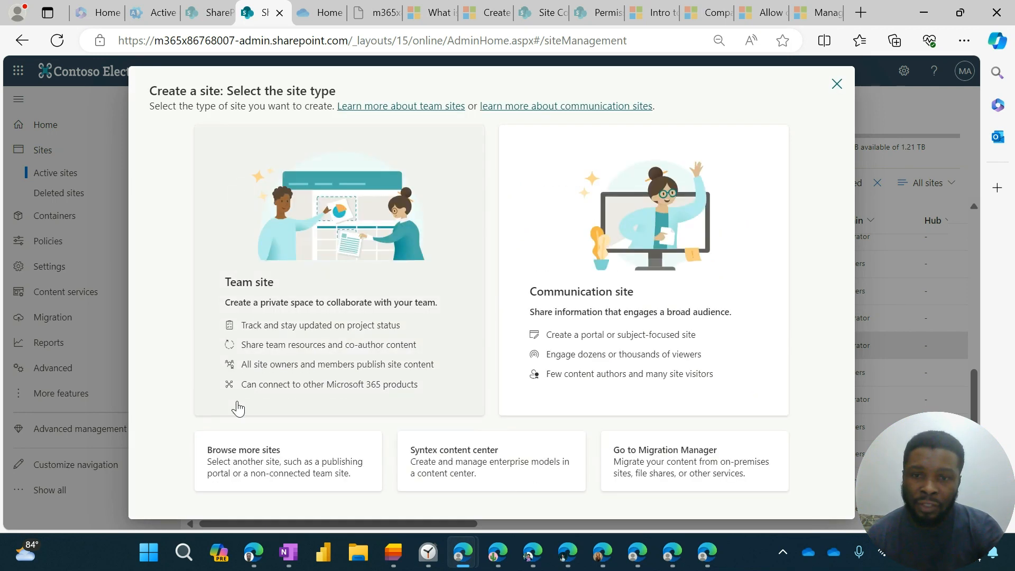
click(239, 463)
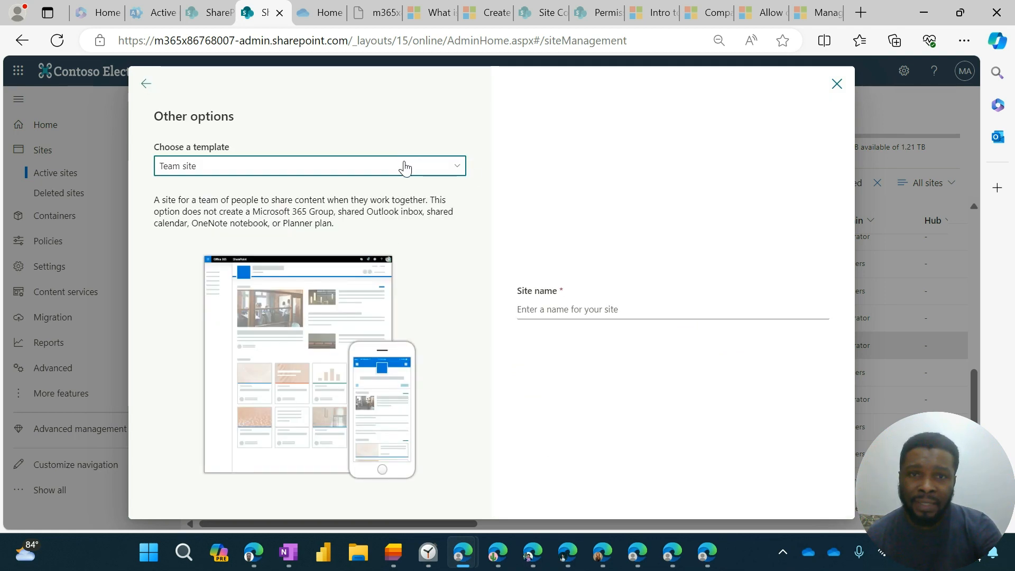
click(389, 171)
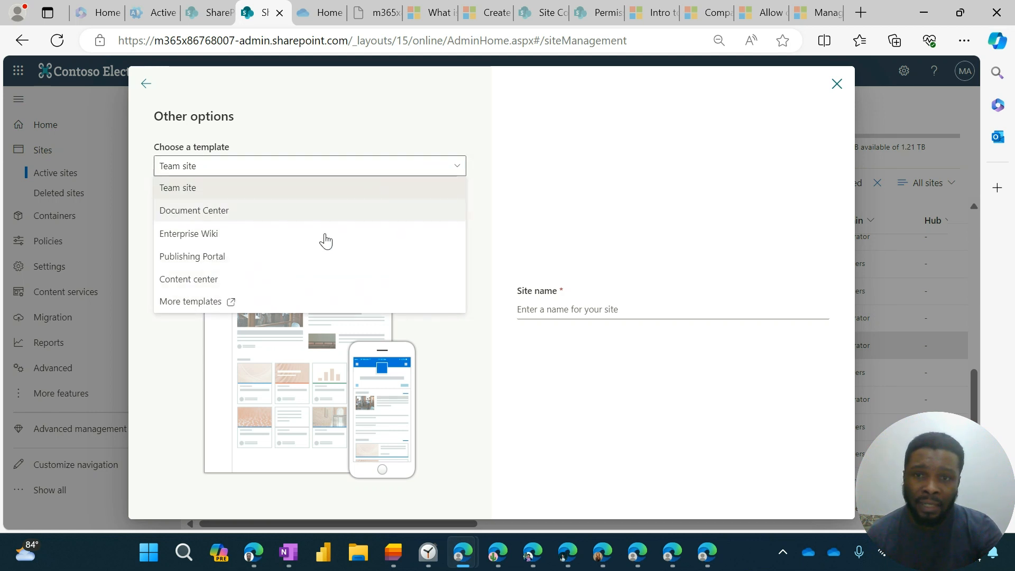
click(213, 302)
click(624, 125)
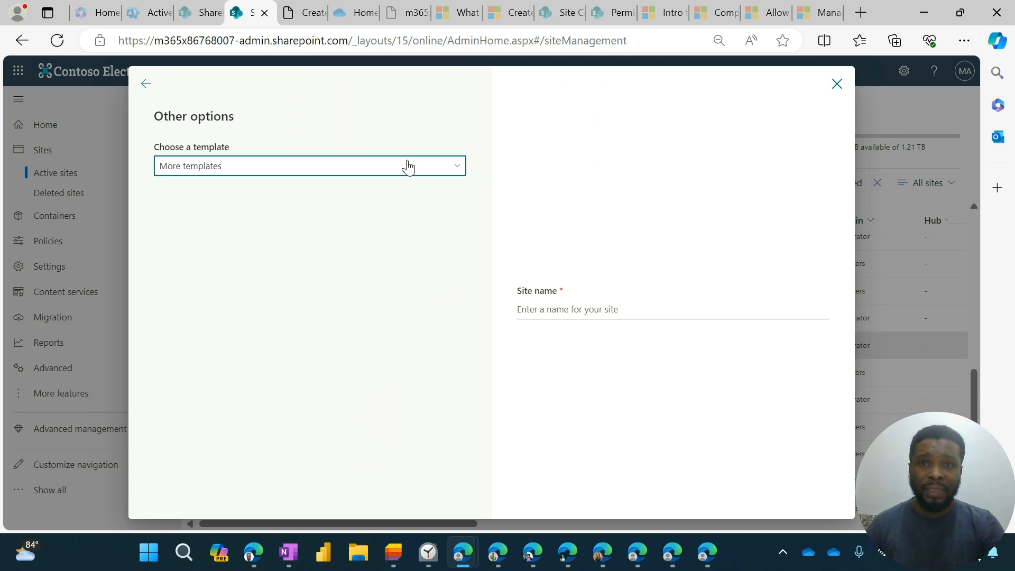
click(305, 17)
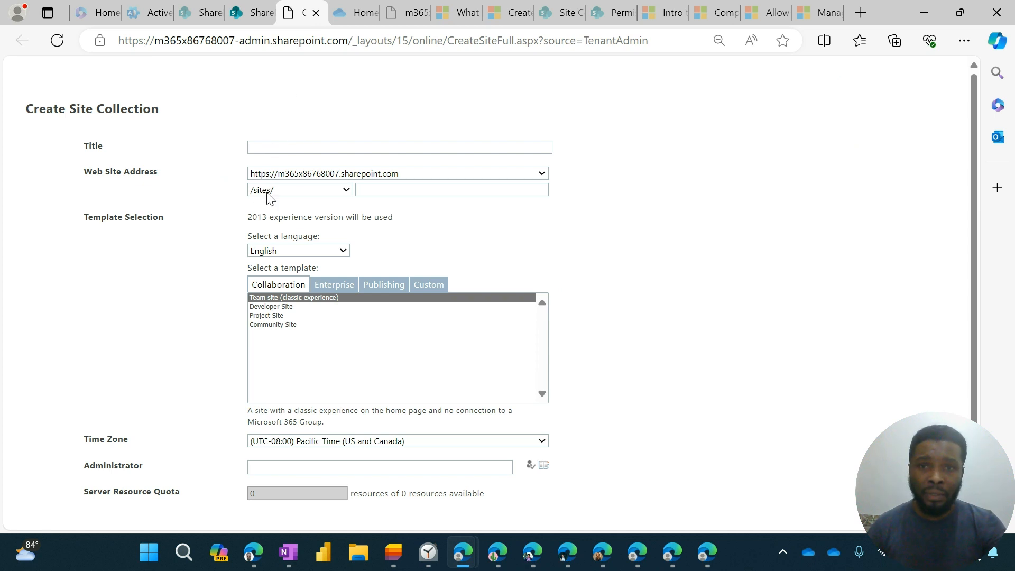
Title the new site collection HR and set its web address to end in /sites/HR.
click(297, 147)
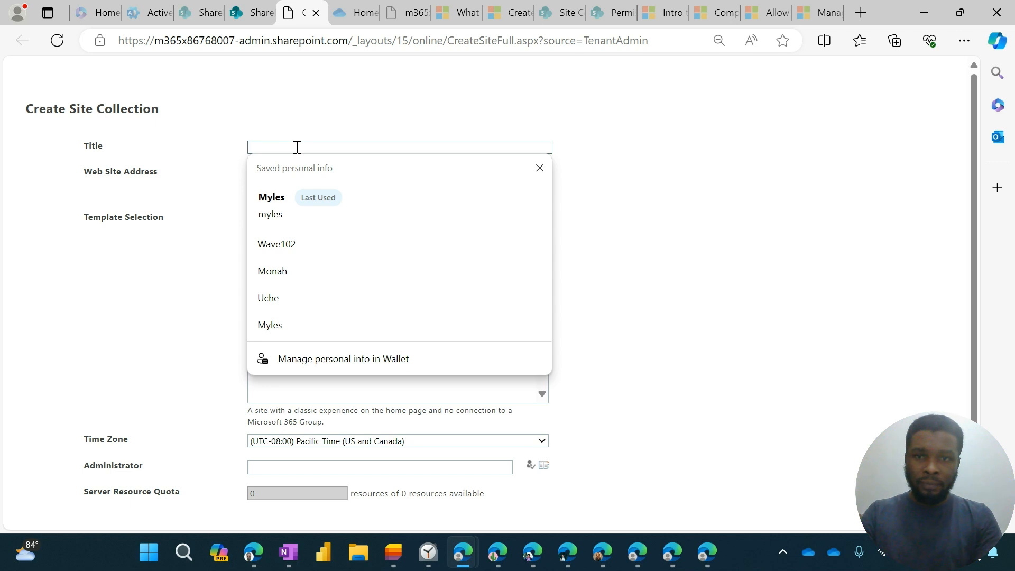
text(N)
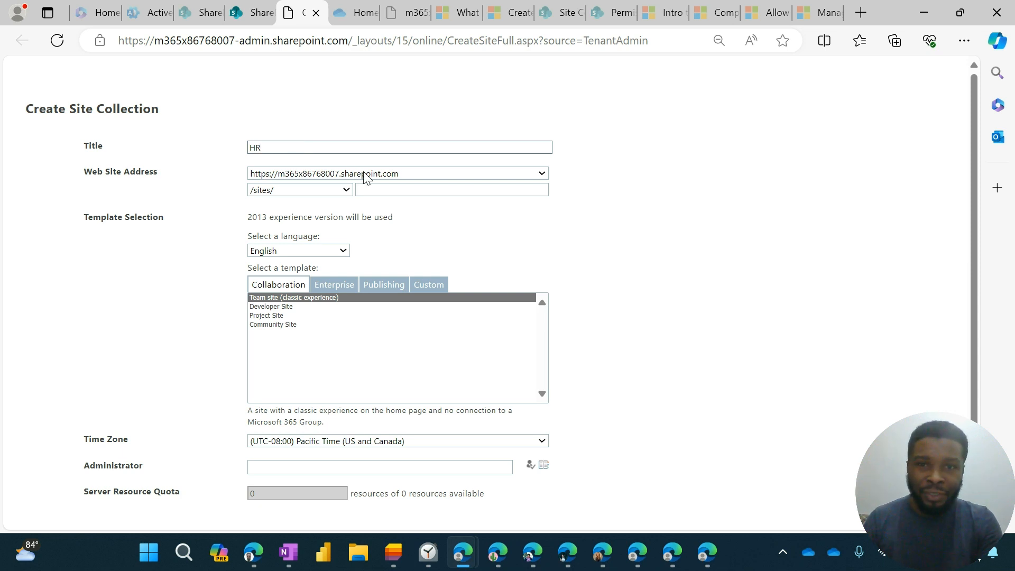
click(407, 191)
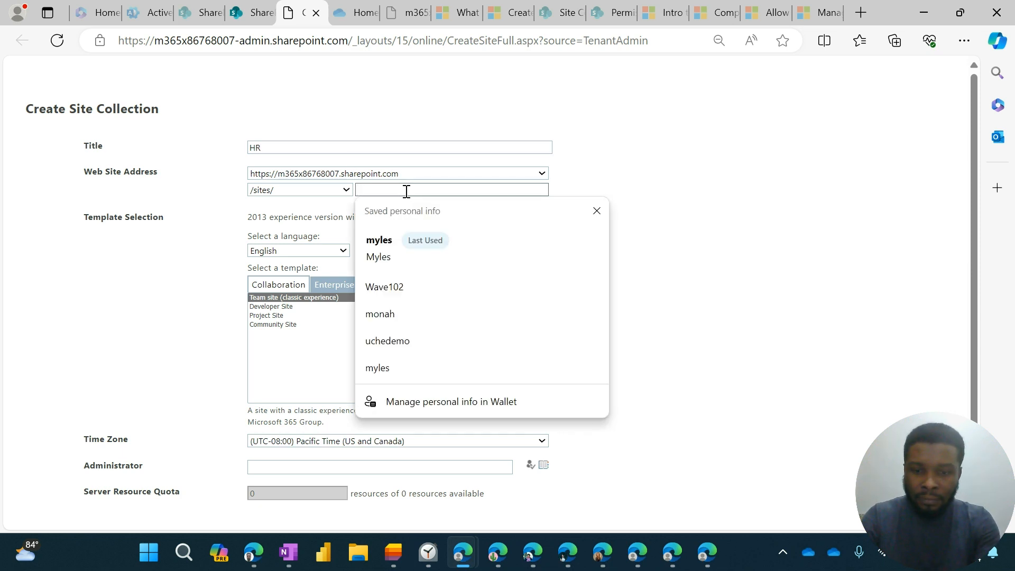
text(HR)
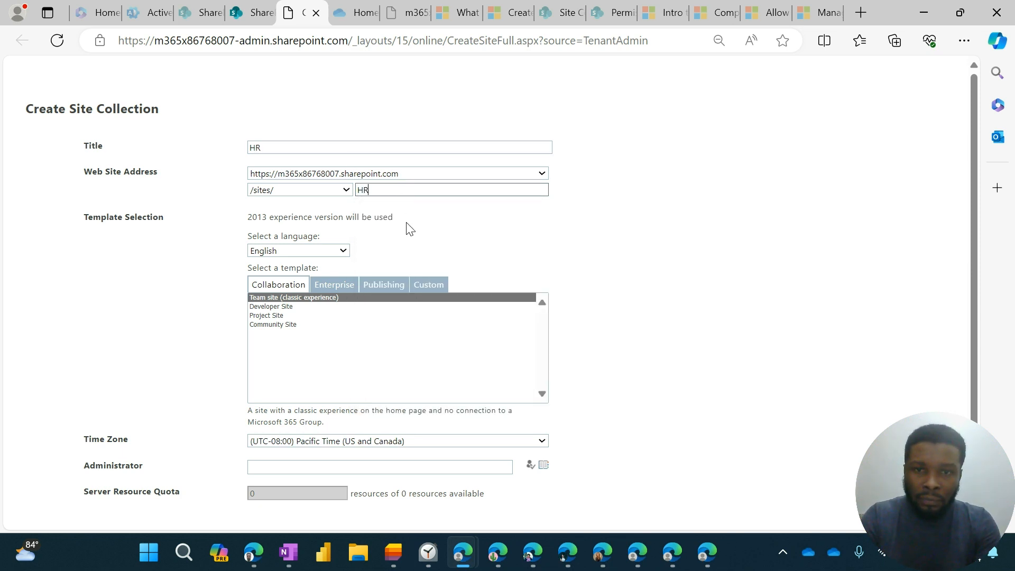
Create the HR site collection with the custom "Select template later" option and admin, resolved by a name check, as administrator.
click(427, 287)
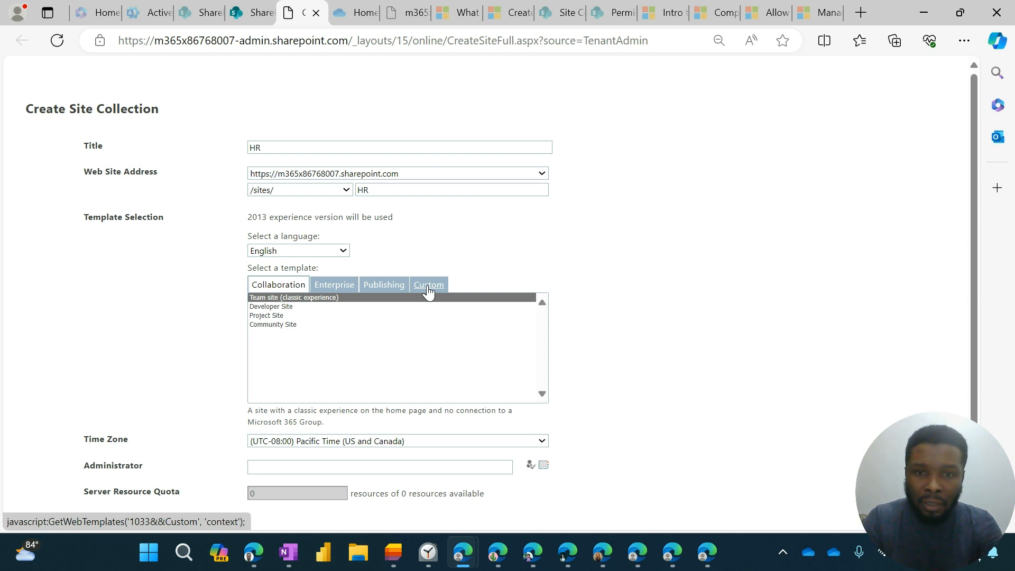
scroll(427, 291, down, 2)
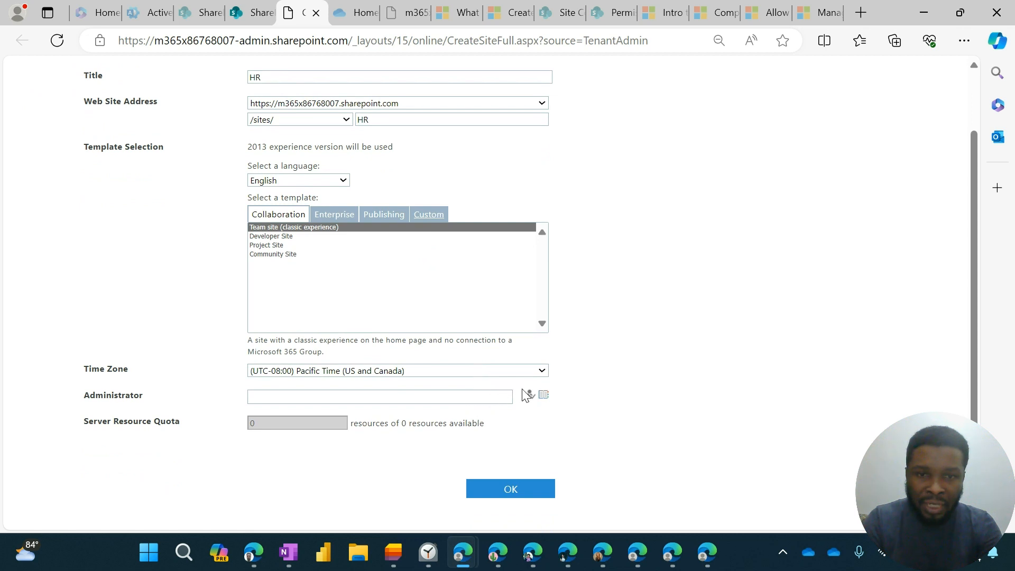
click(486, 398)
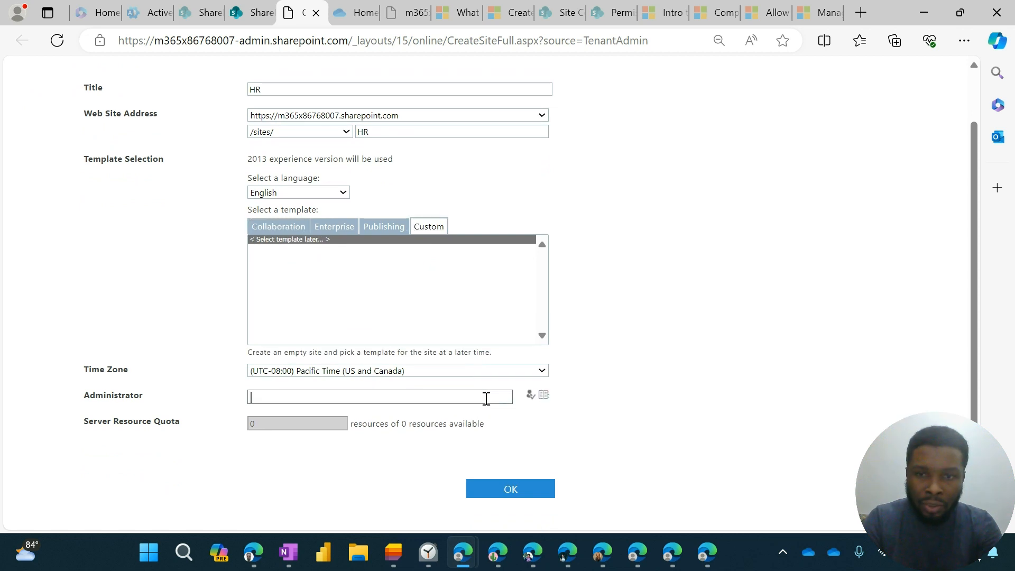
text(admin)
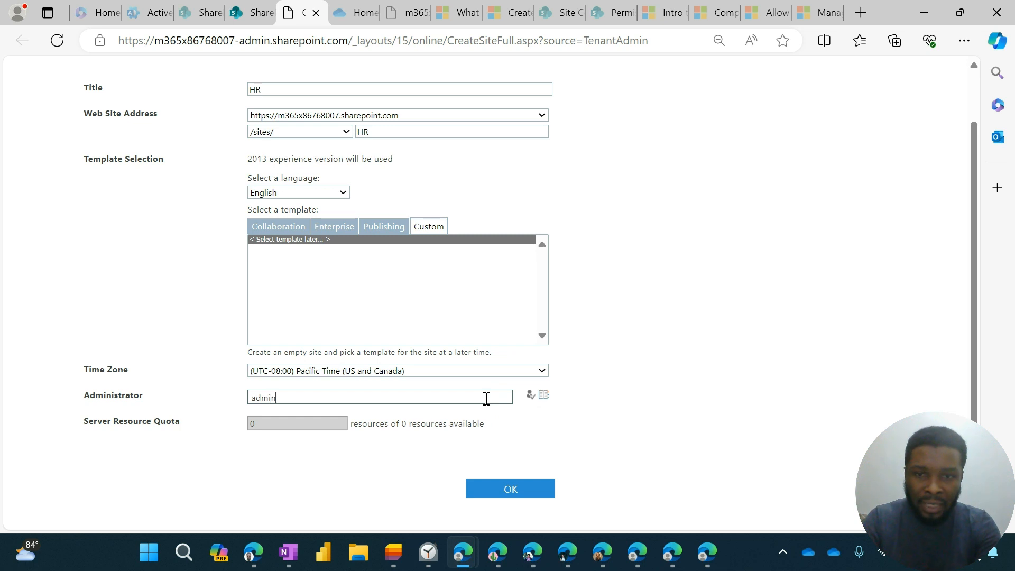
click(530, 397)
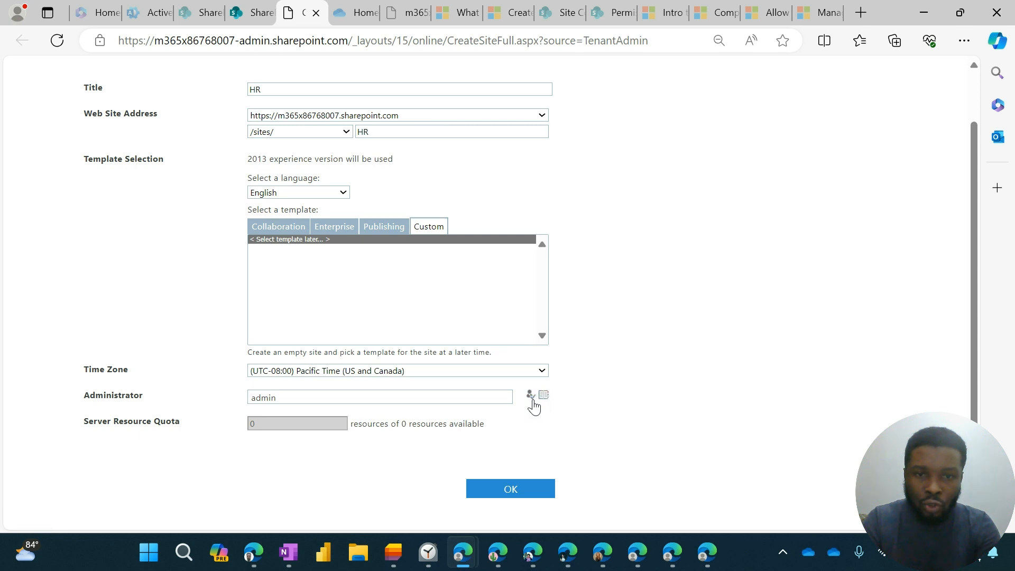
click(532, 398)
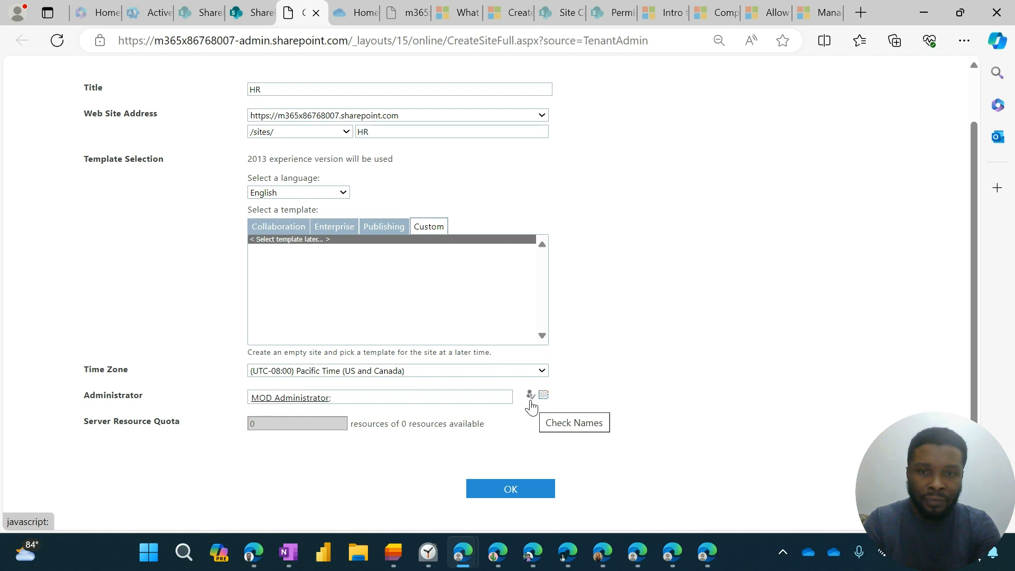
click(513, 488)
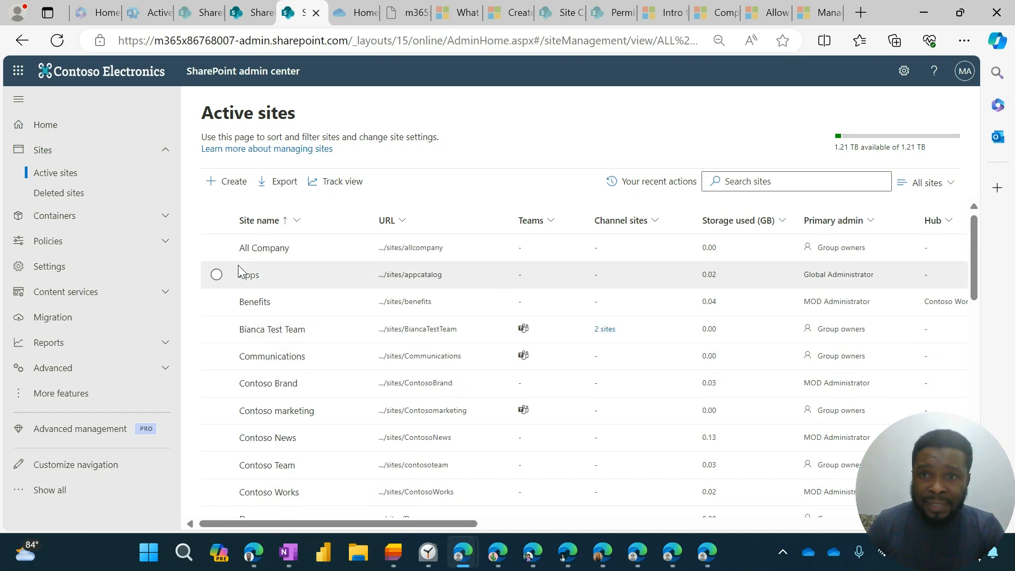
Refresh the active sites list and look through it for the new HR site.
click(60, 41)
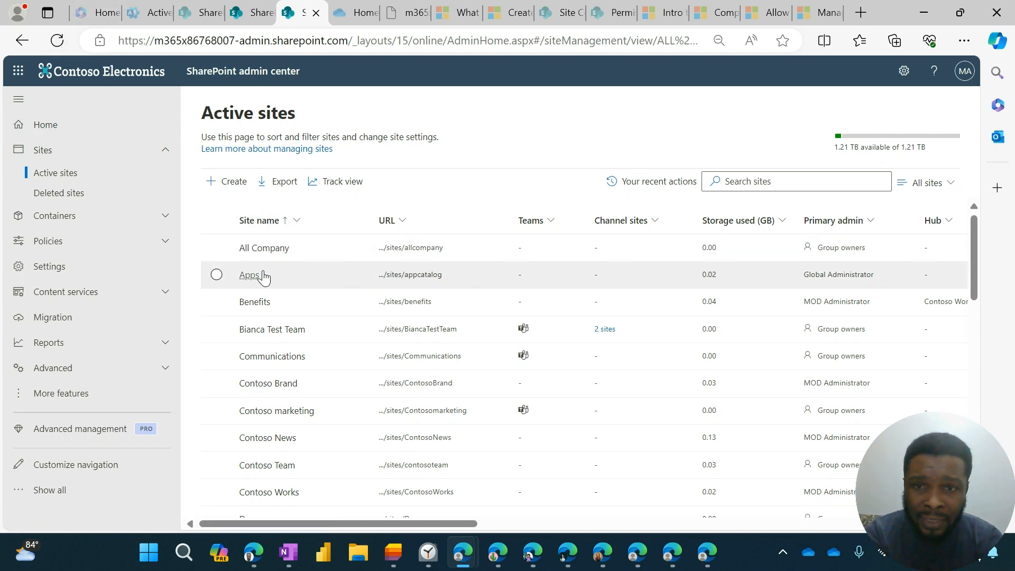
scroll(265, 323, down, 3)
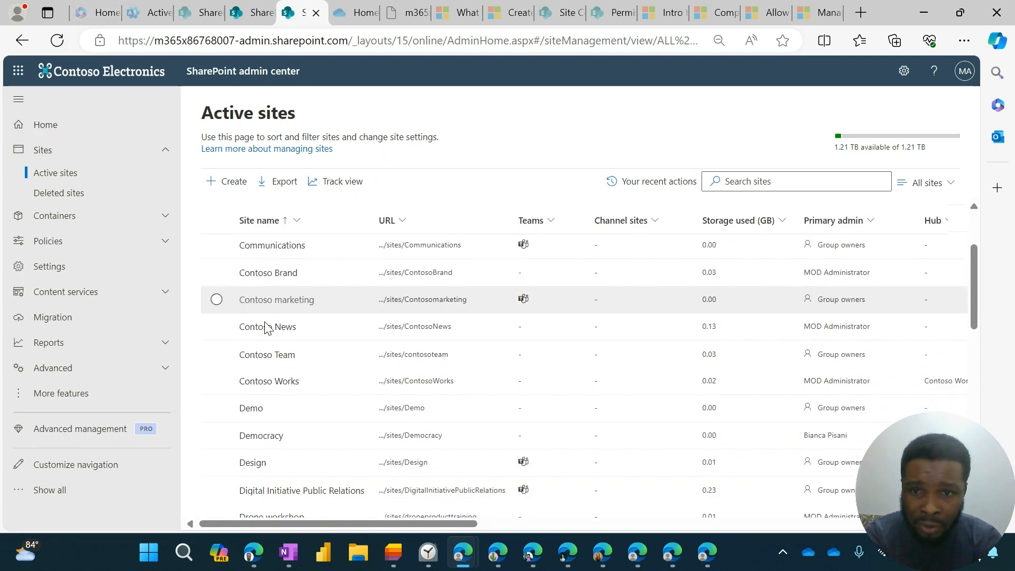
scroll(264, 327, down, 5)
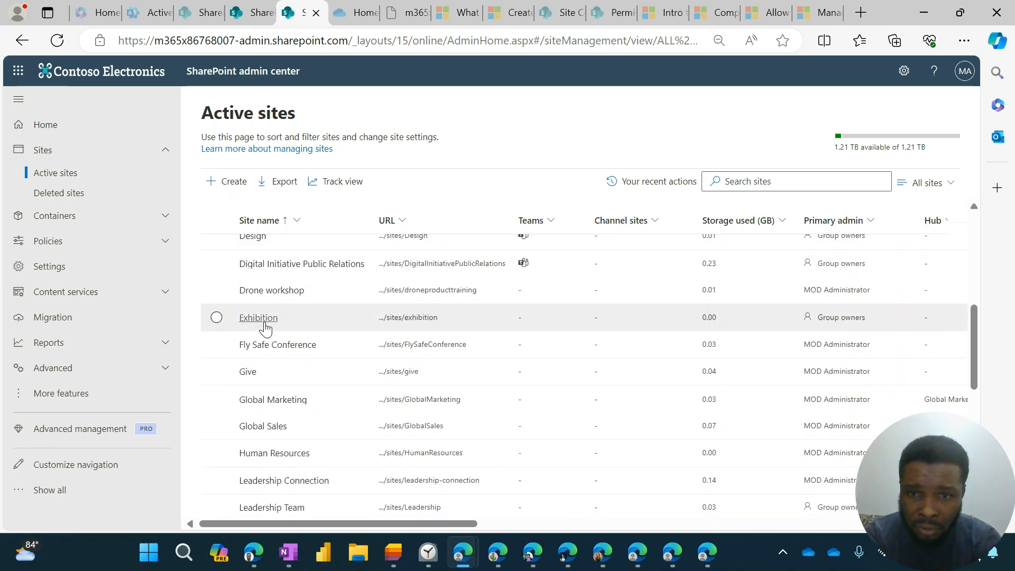
scroll(265, 327, down, 6)
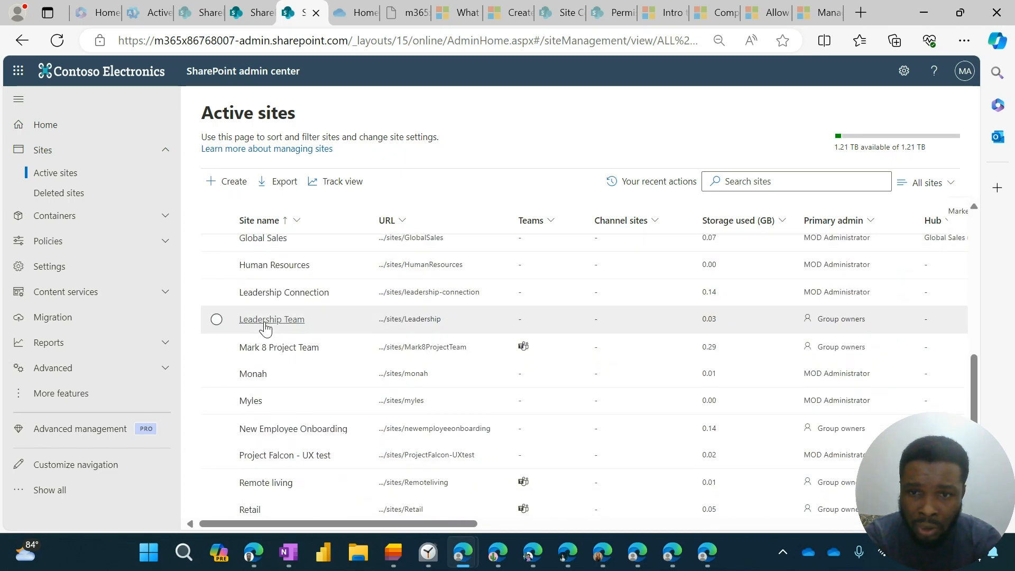
scroll(265, 329, down, 3)
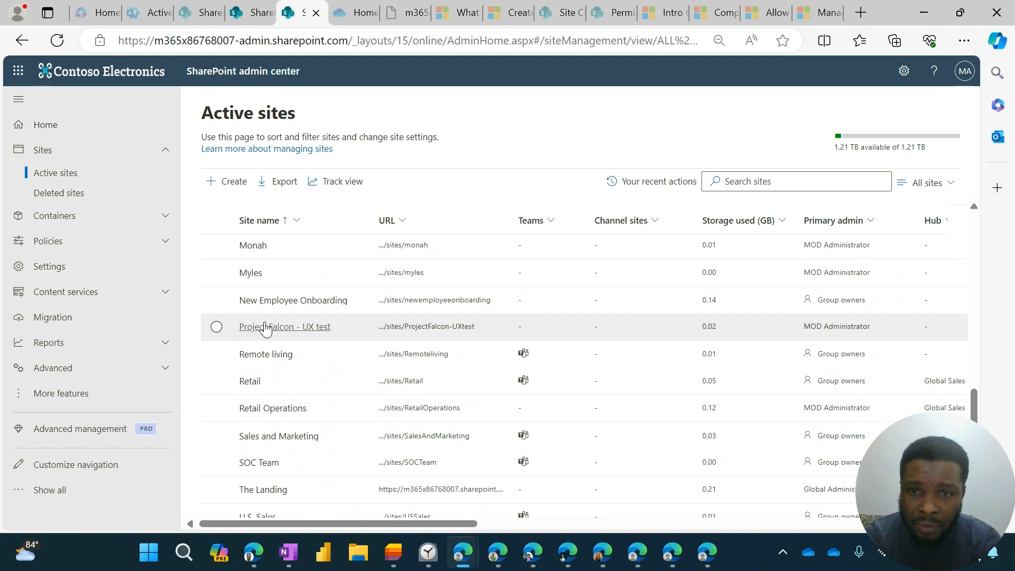
scroll(265, 328, down, 1)
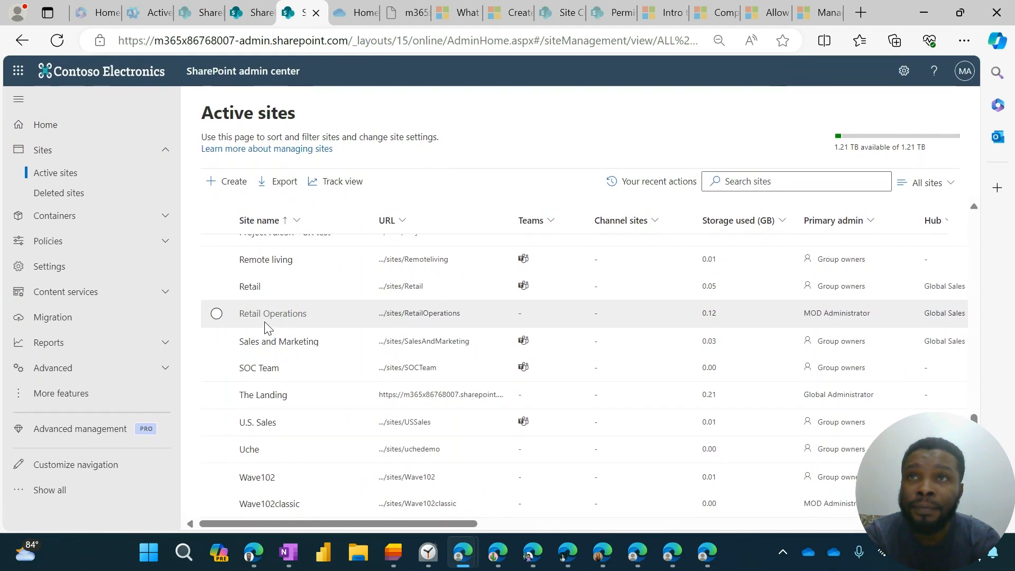
scroll(265, 328, up, 8)
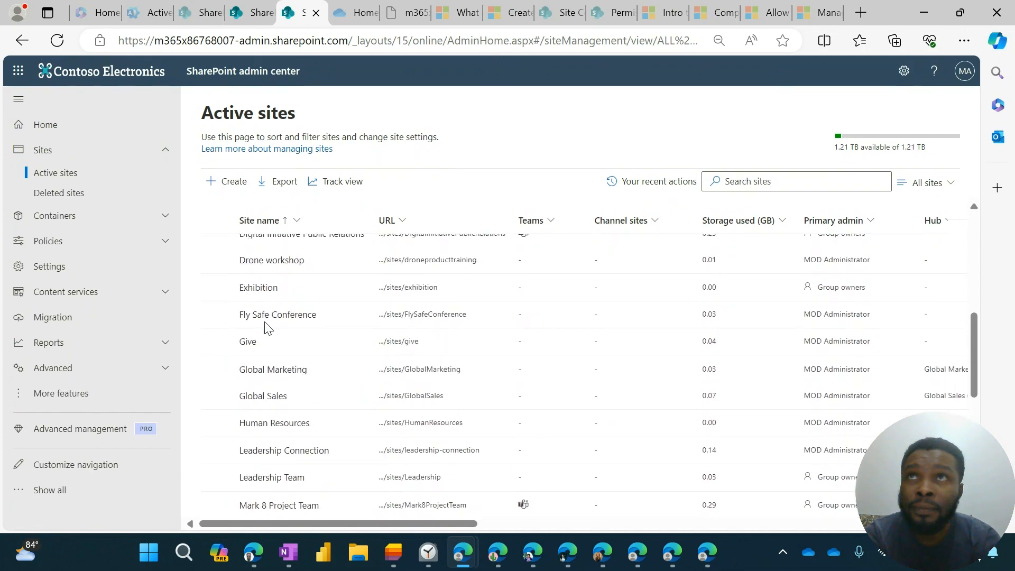
scroll(265, 327, up, 7)
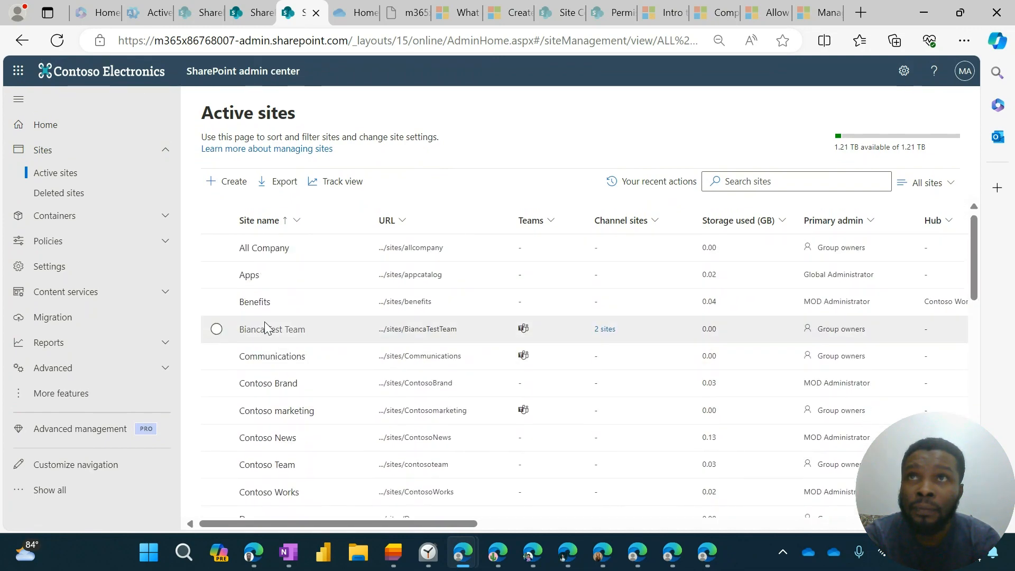
scroll(265, 323, down, 2)
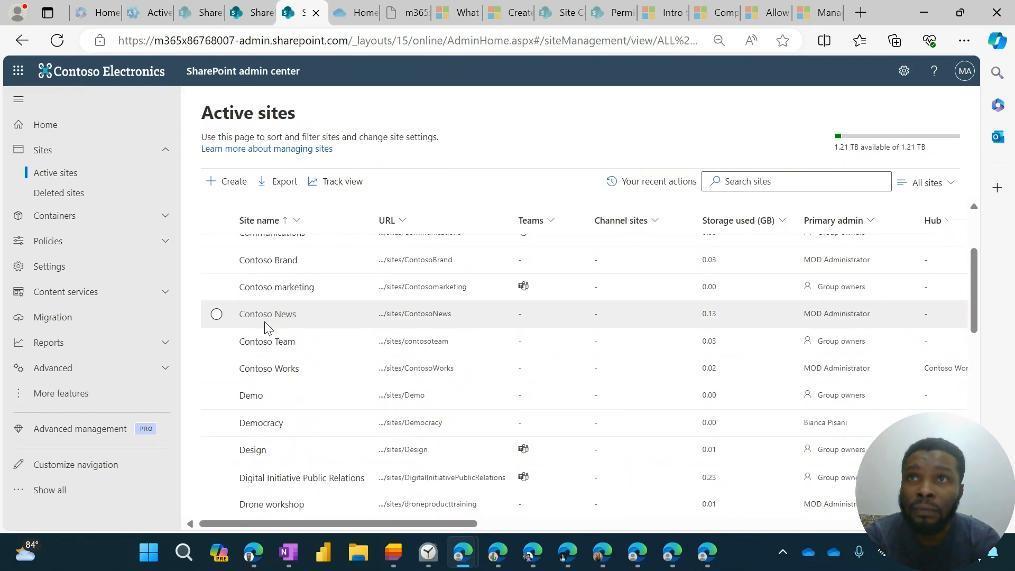
scroll(266, 323, down, 3)
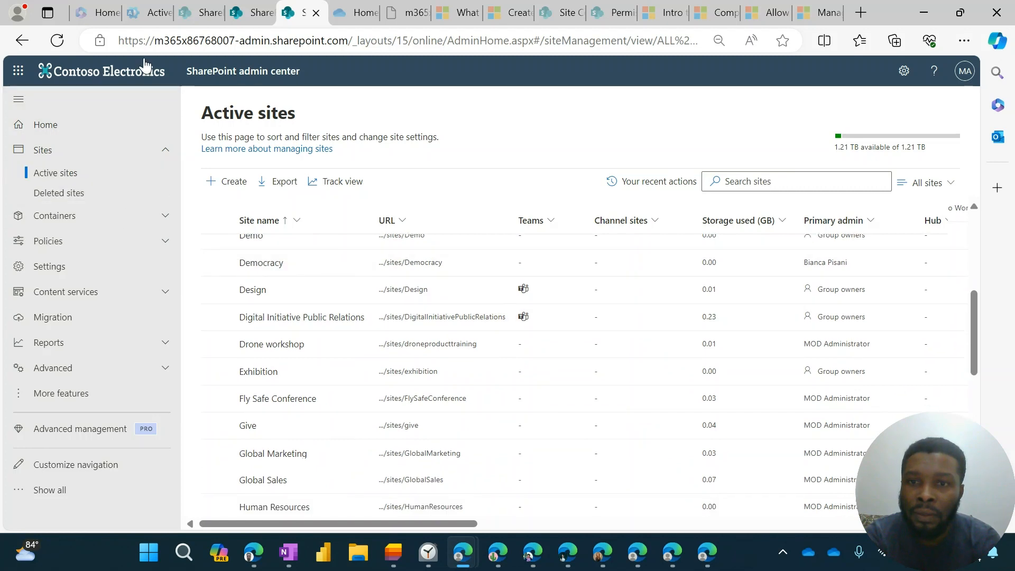
Reload the active sites list and open the HR site at /sites/HR.
click(51, 45)
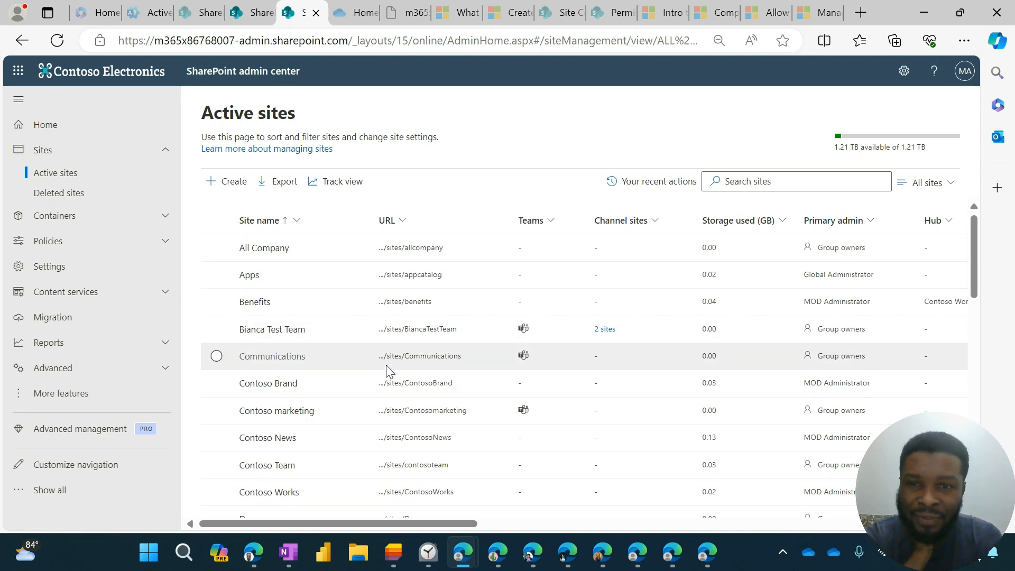
scroll(386, 366, down, 2)
scroll(386, 366, down, 1)
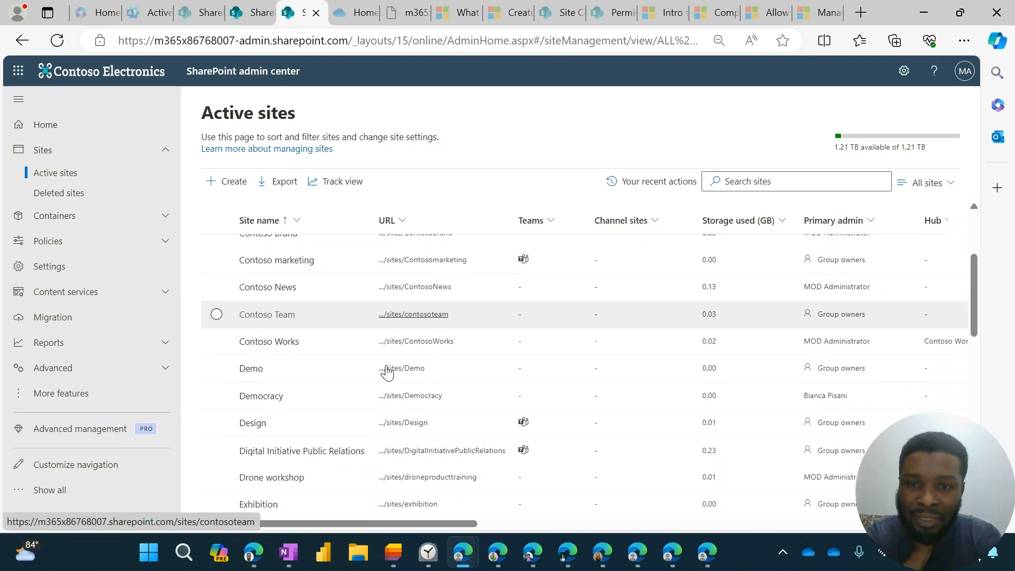
scroll(386, 364, down, 3)
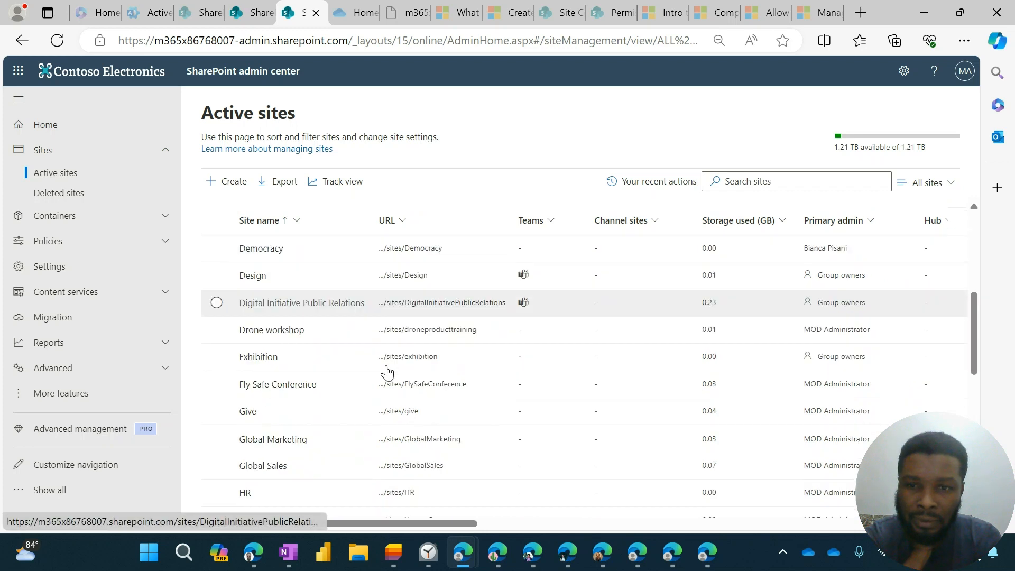
scroll(386, 371, down, 2)
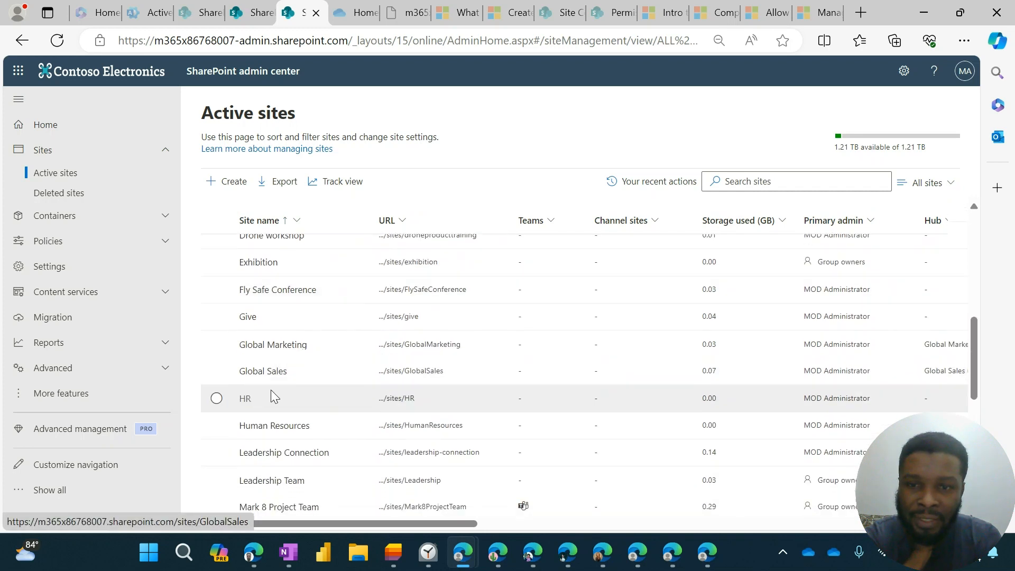
click(396, 399)
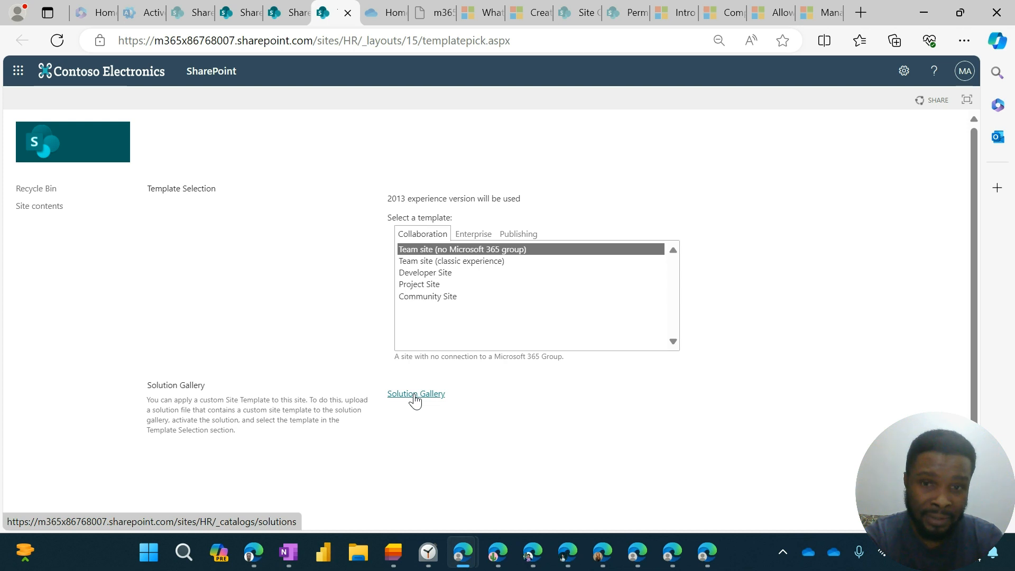
Upload Test (1).wsp from Downloads to the HR site's solution gallery and activate the solution.
click(415, 400)
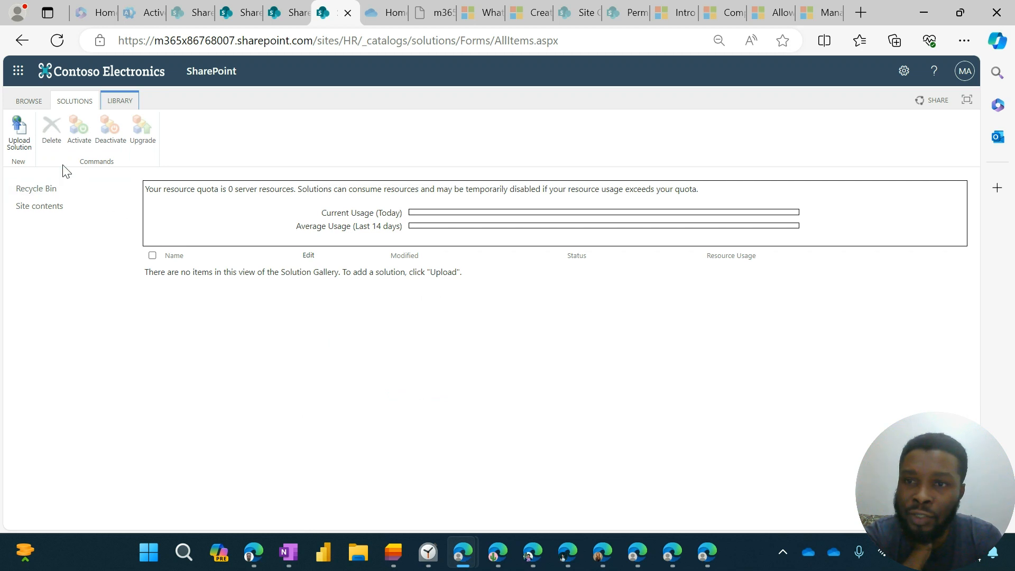
click(21, 132)
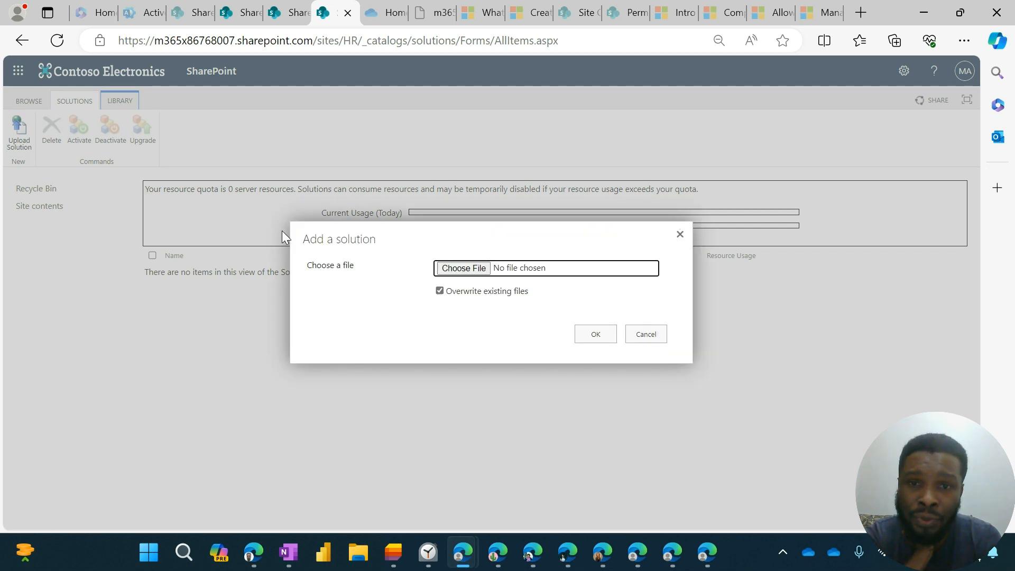
click(464, 270)
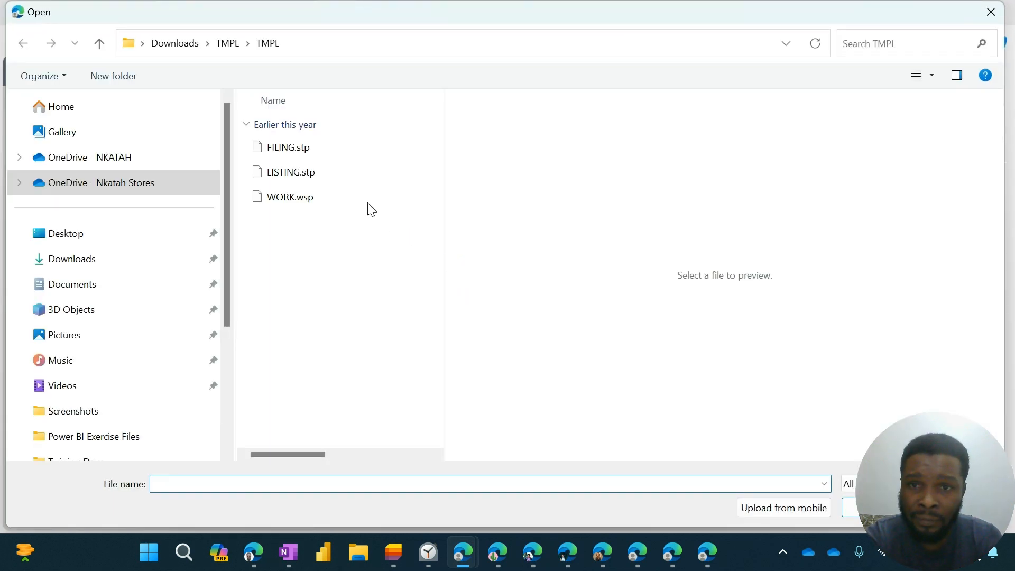
click(120, 266)
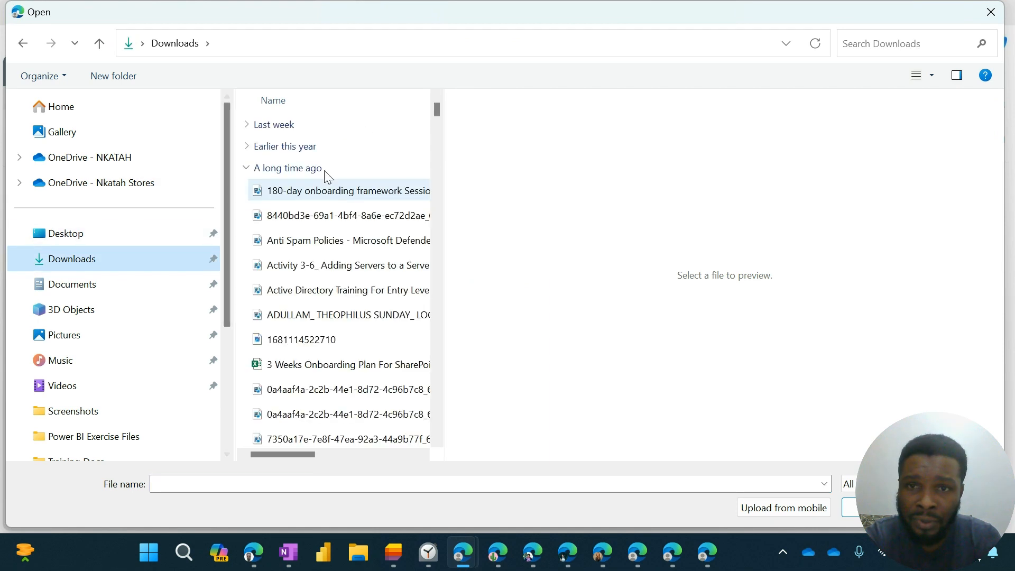
click(315, 168)
scroll(287, 276, up, 9)
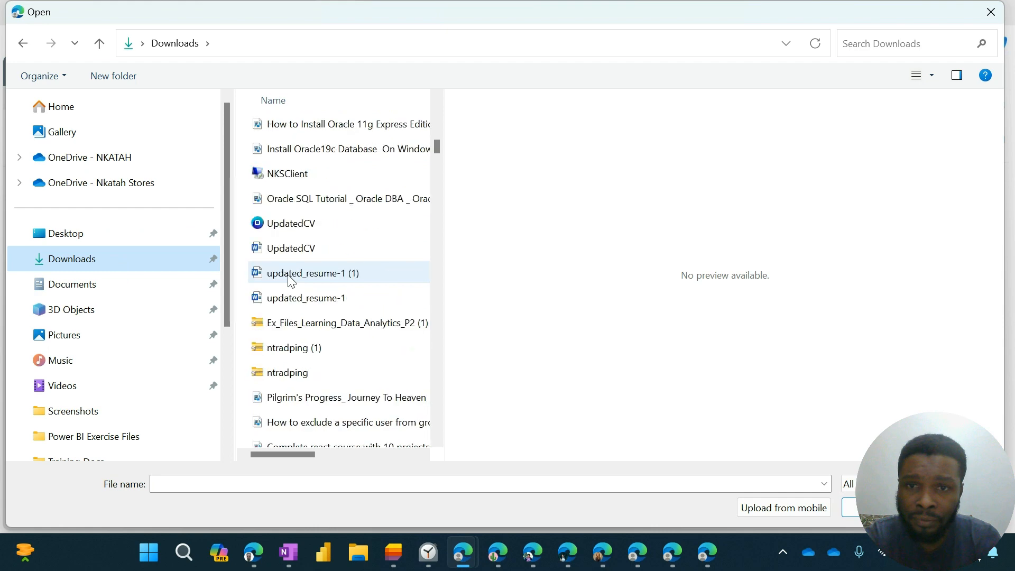
scroll(290, 280, up, 15)
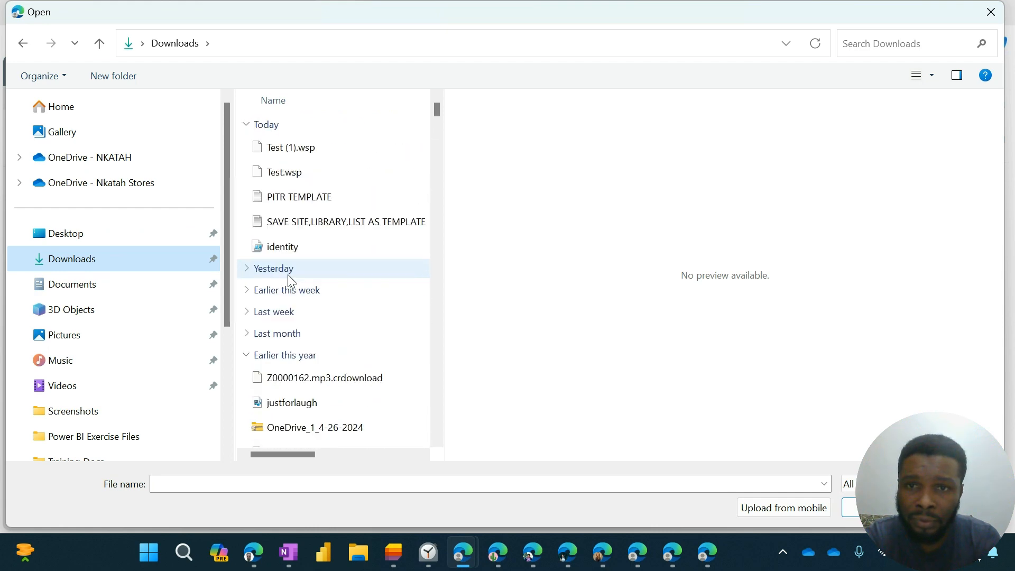
click(296, 147)
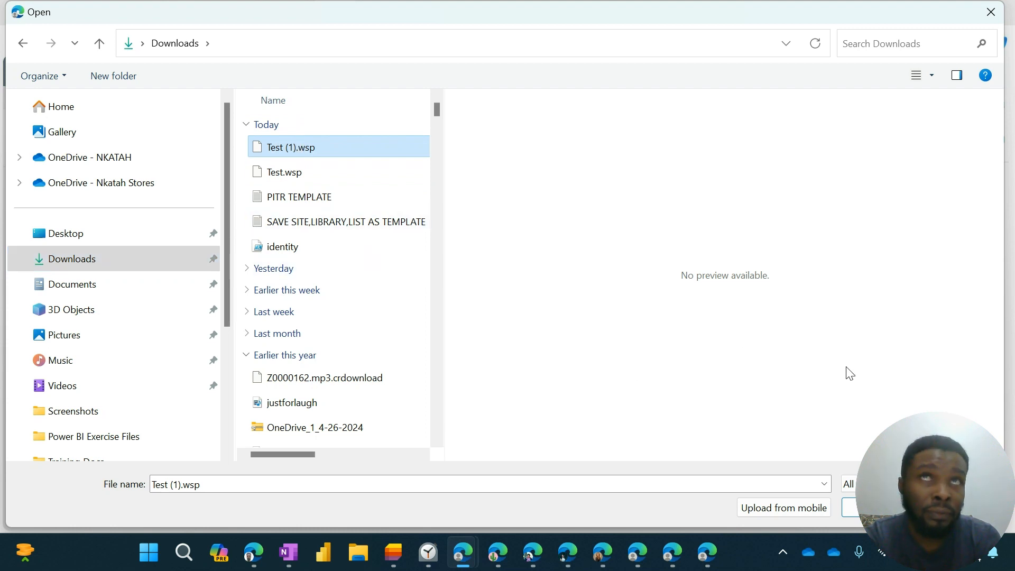
click(850, 507)
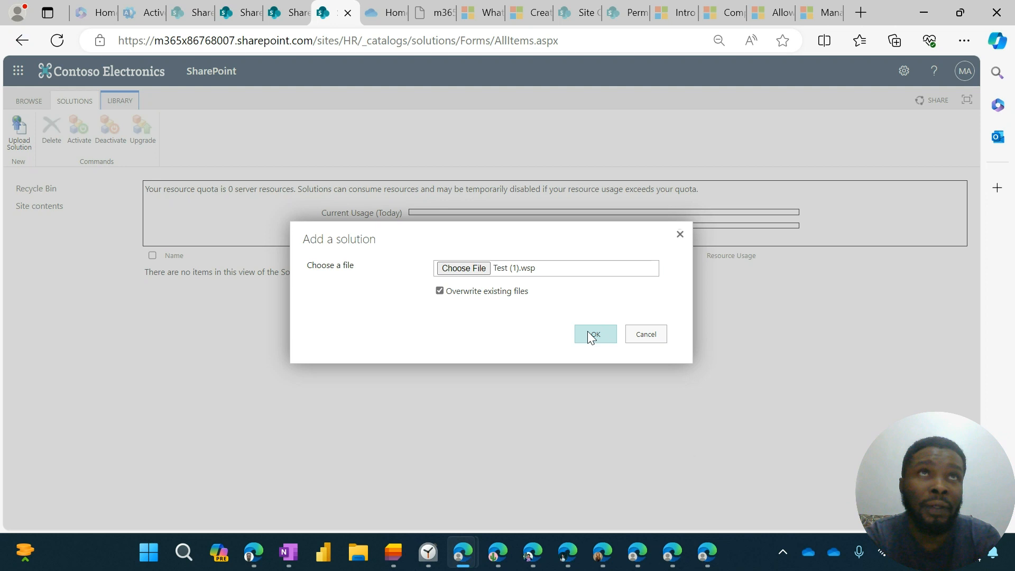
click(589, 332)
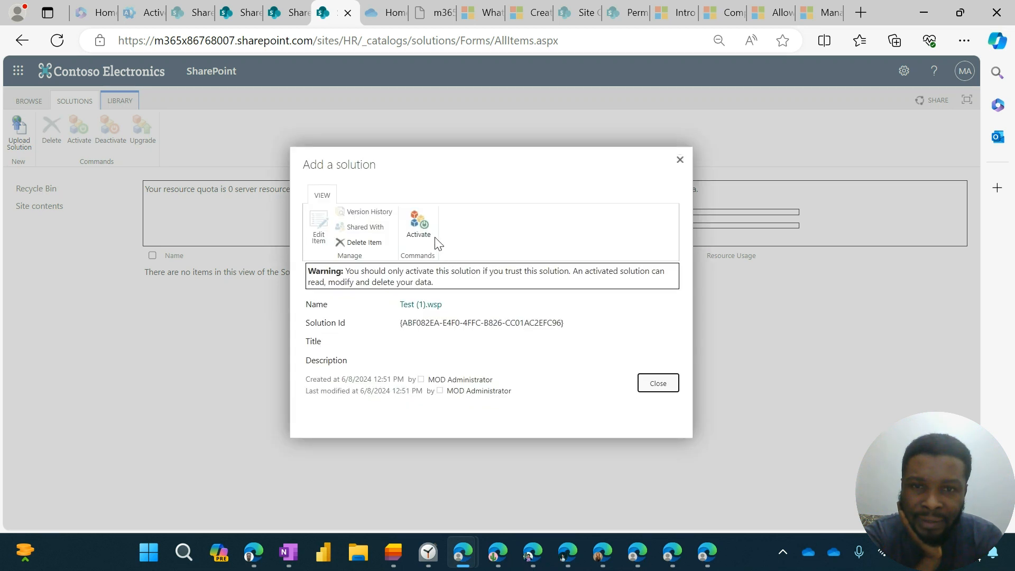
click(424, 223)
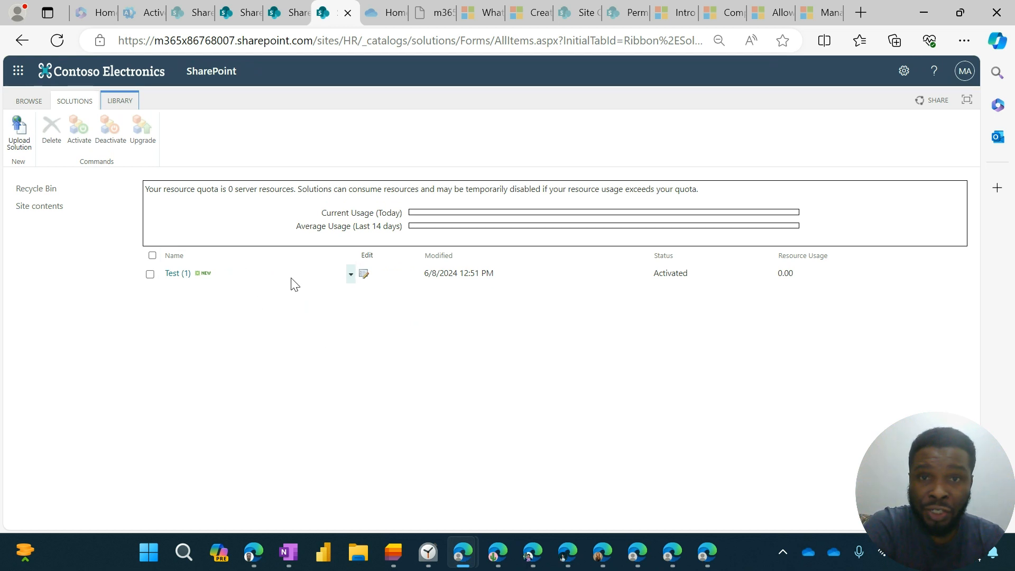
Return to the HR site's template selection page and apply the custom template test.
click(43, 215)
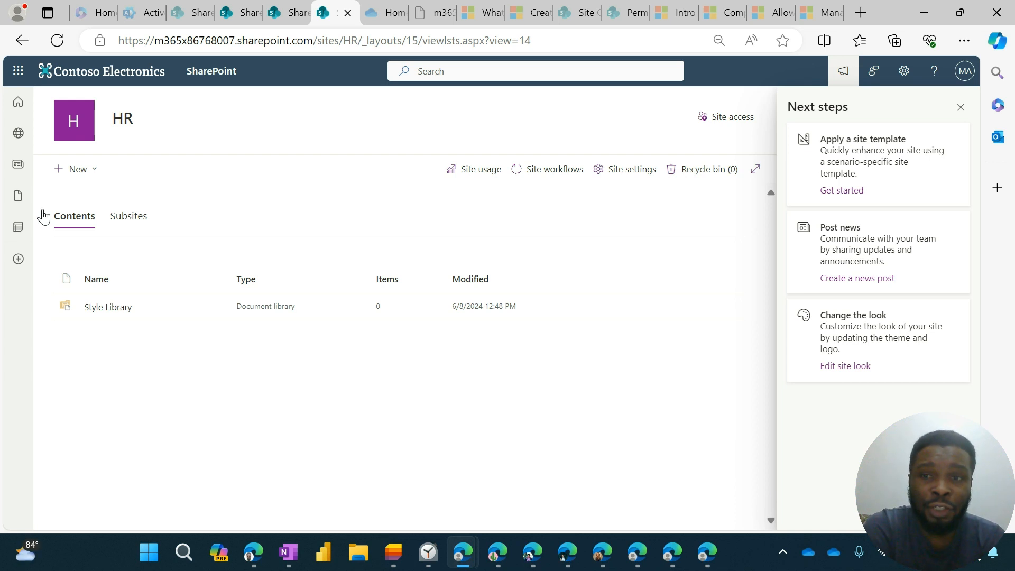
click(125, 130)
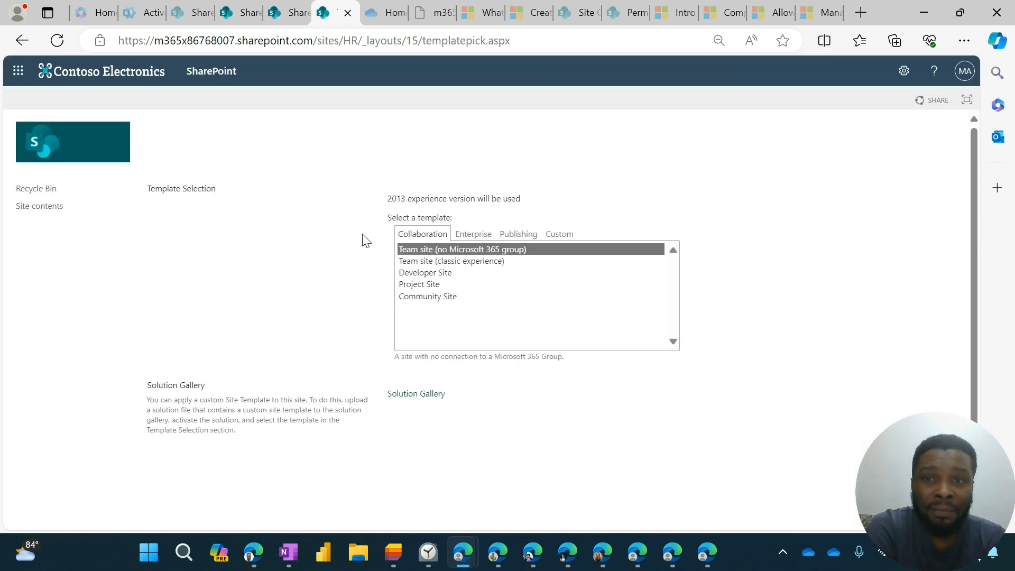
click(562, 240)
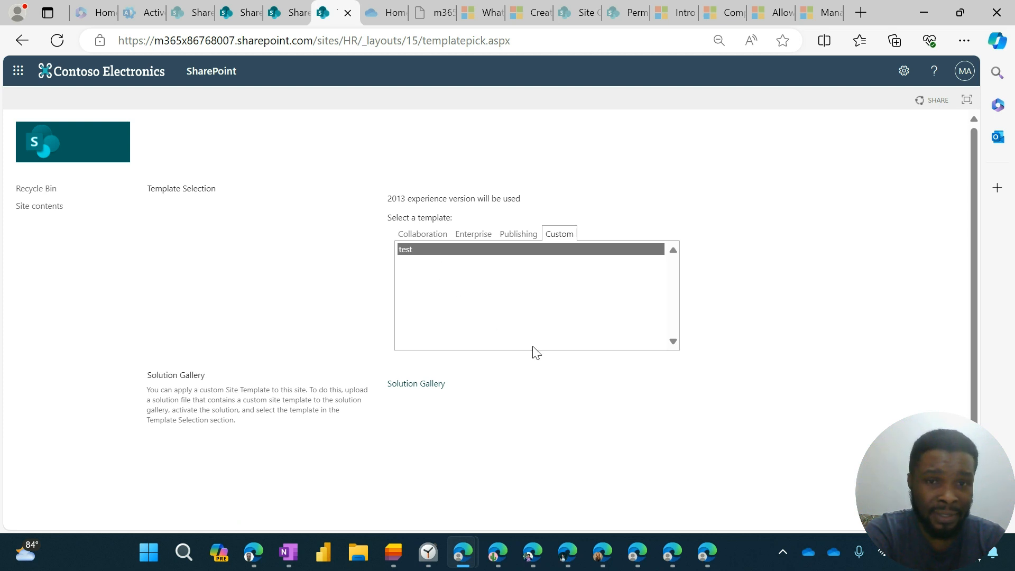
scroll(574, 377, down, 1)
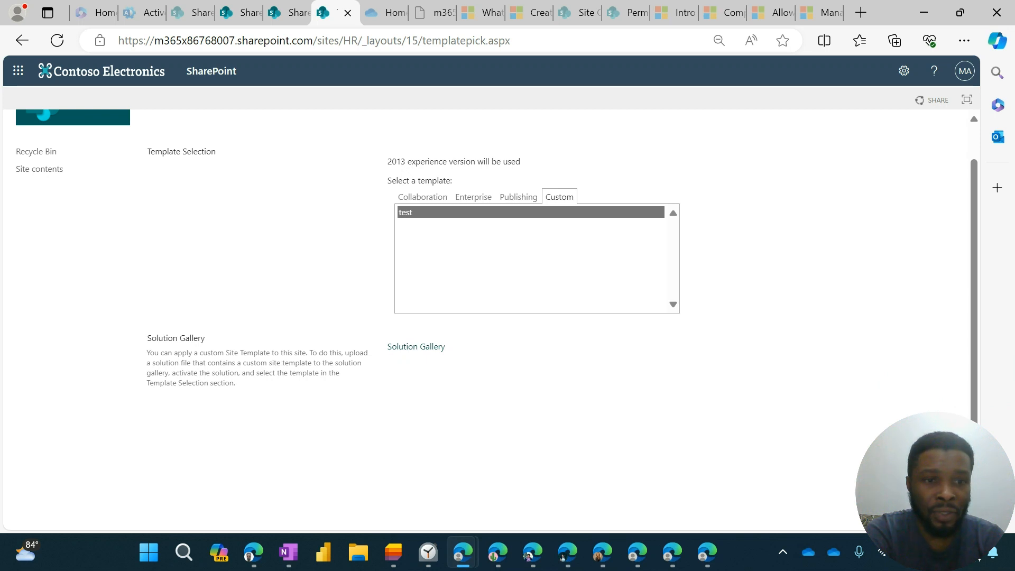
click(927, 436)
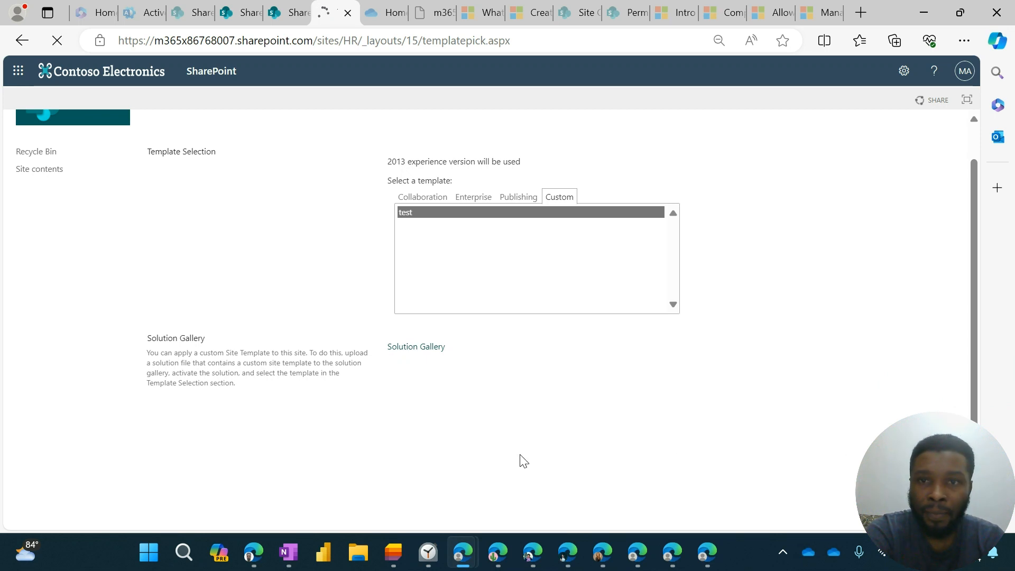